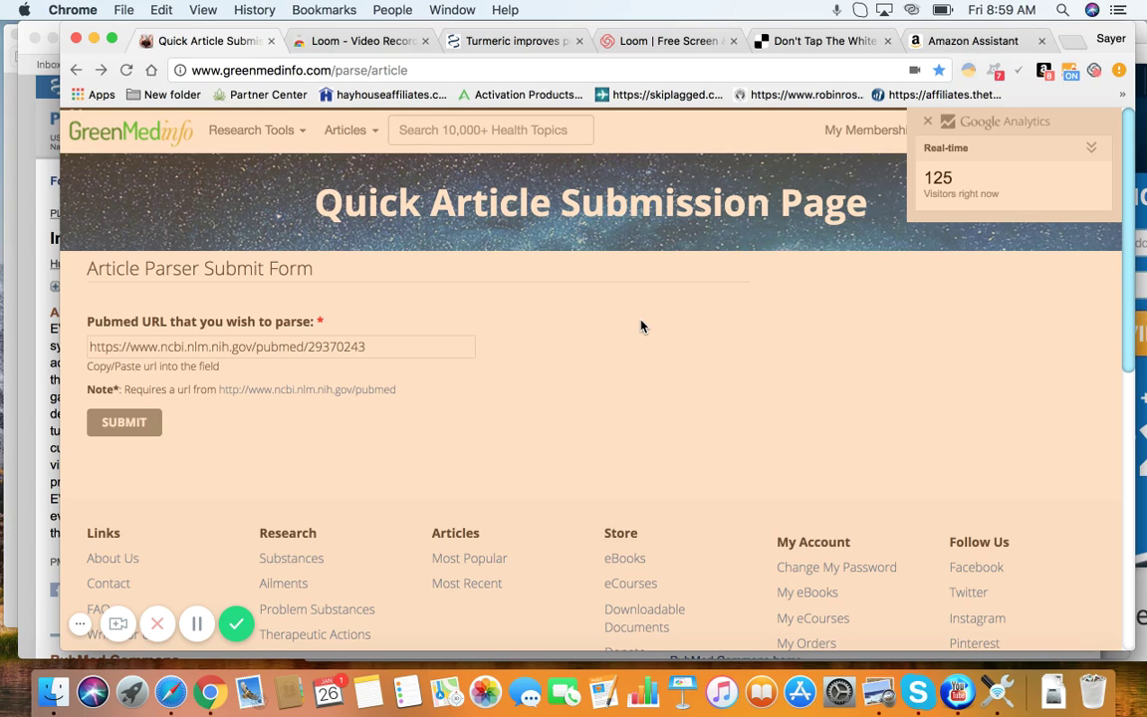
Open pubmed.gov in the browser tab that holds the old turmeric article
left_click(513, 45)
left_click(441, 69)
type("pubmed.gov")
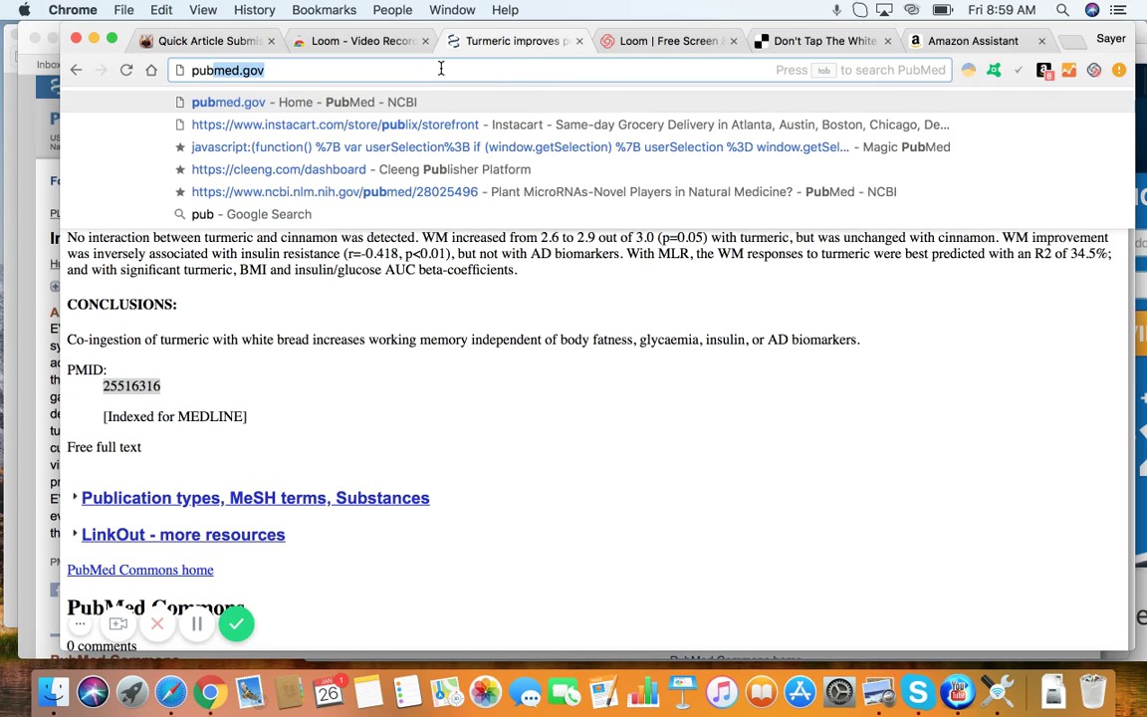
key("Return")
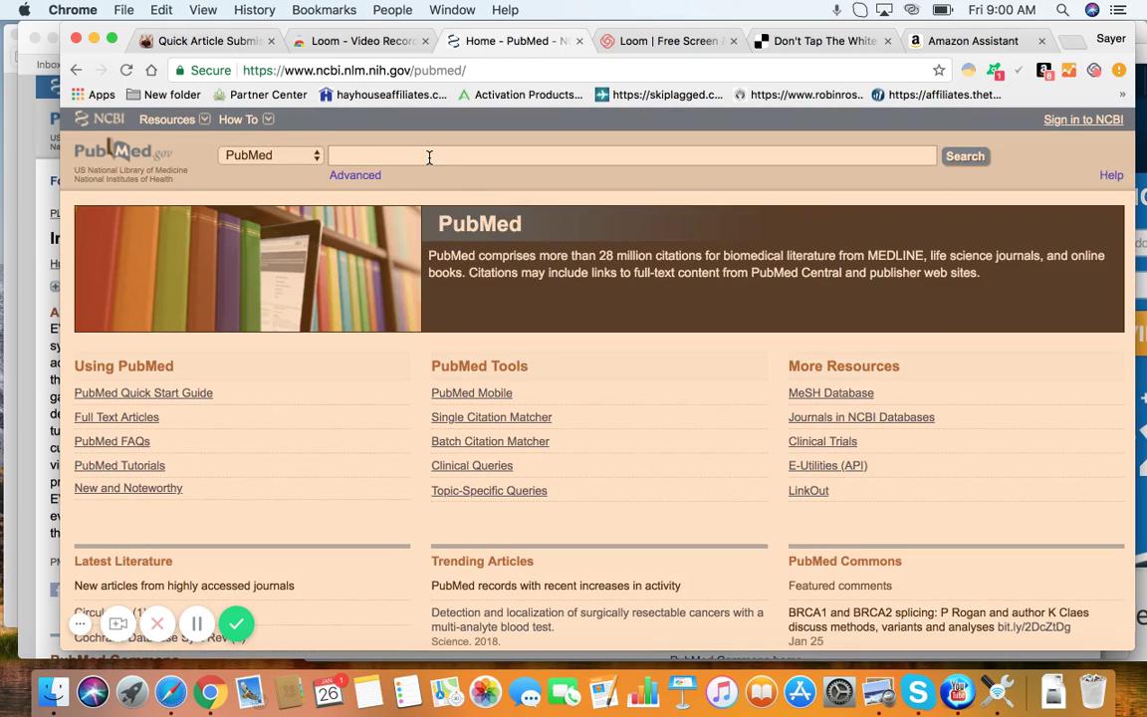
Search PubMed for turmeric
left_click(429, 157)
type("turmeri")
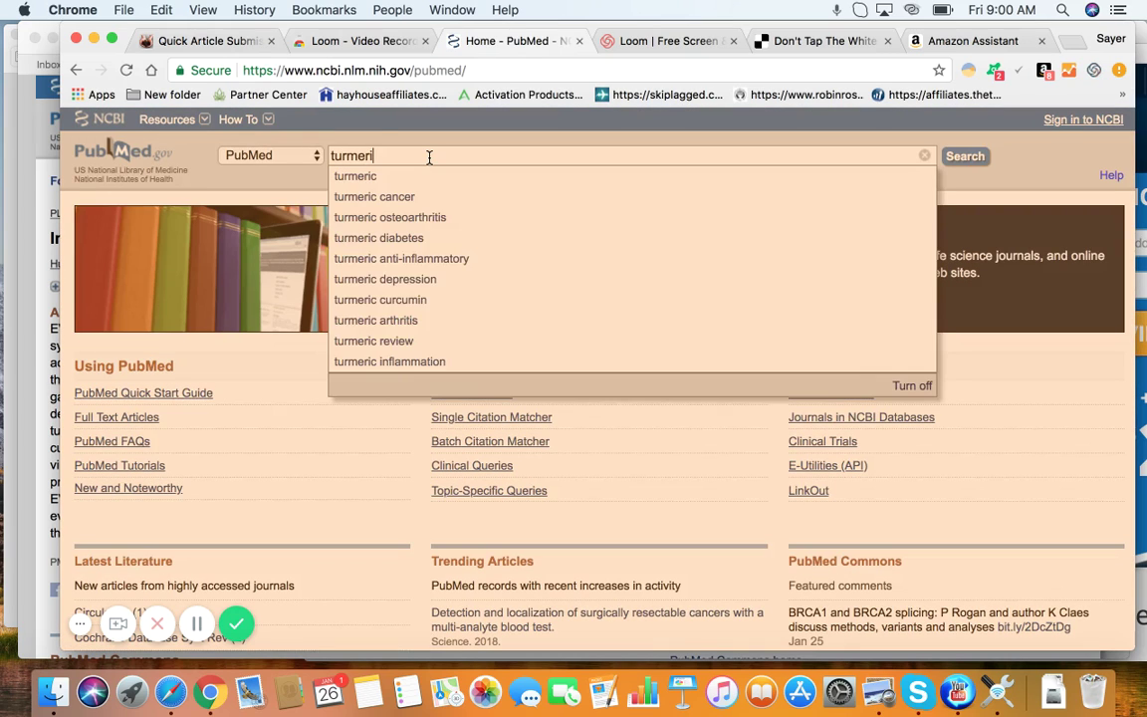
type("c")
key("Return")
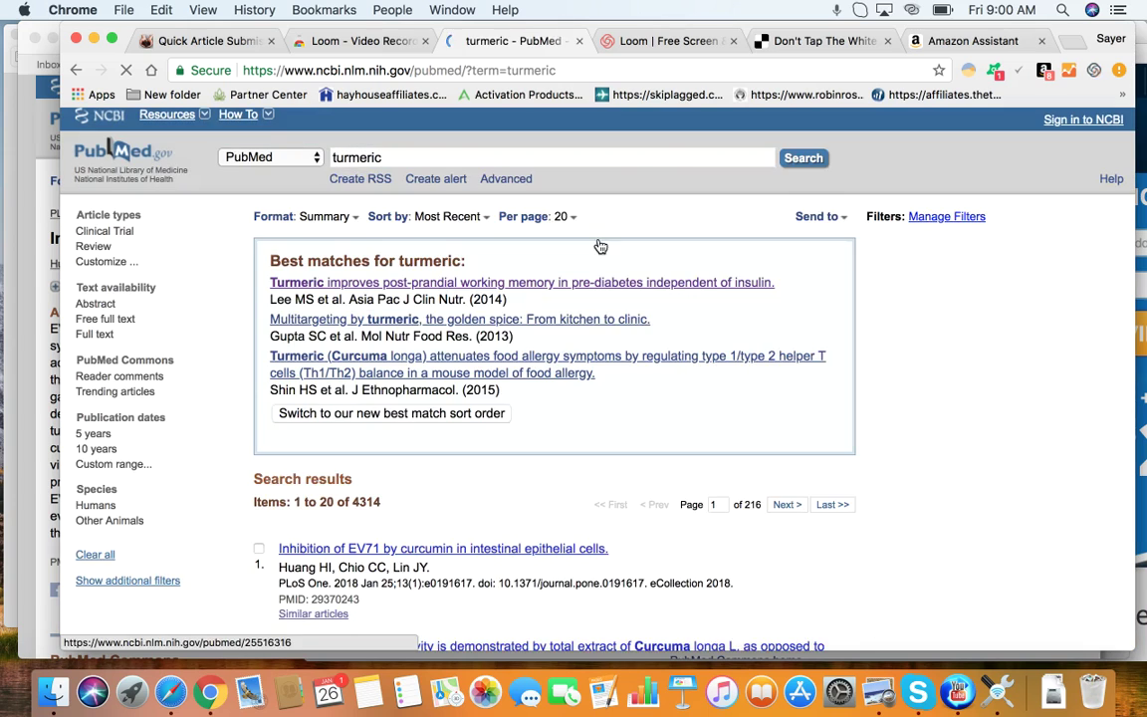
Open the search result "Inhibition of EV71 by curcumin in intestinal epithelial cells."
scroll(824, 570, "down", 2)
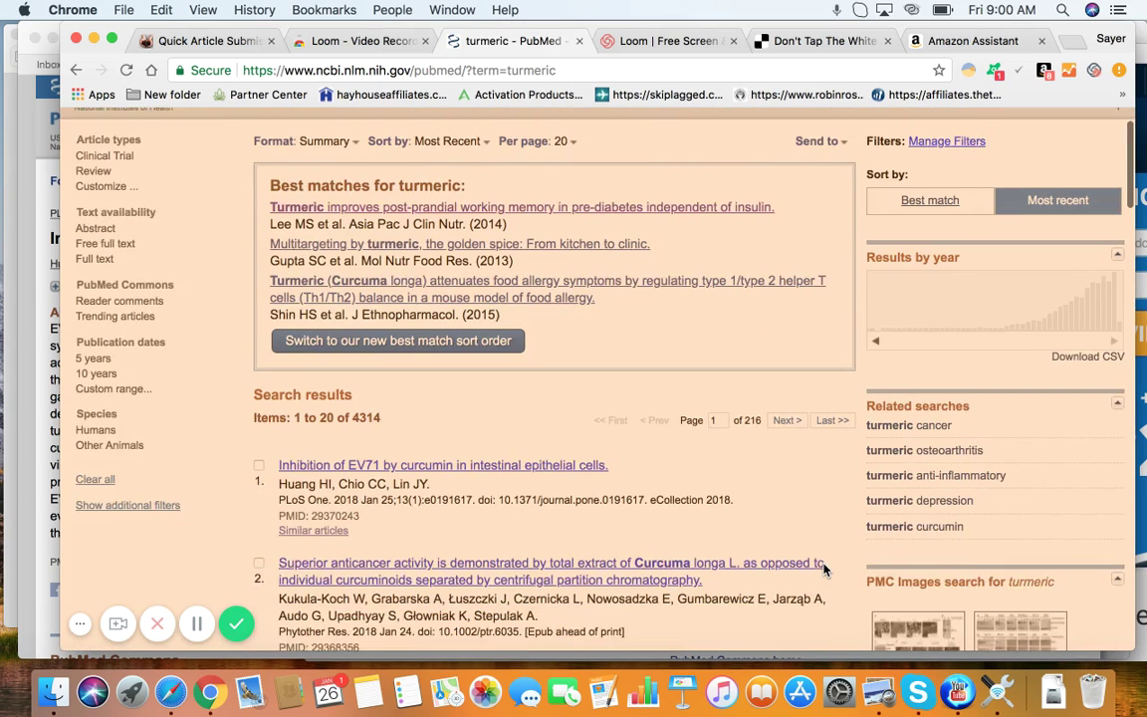
scroll(824, 570, "down", 2)
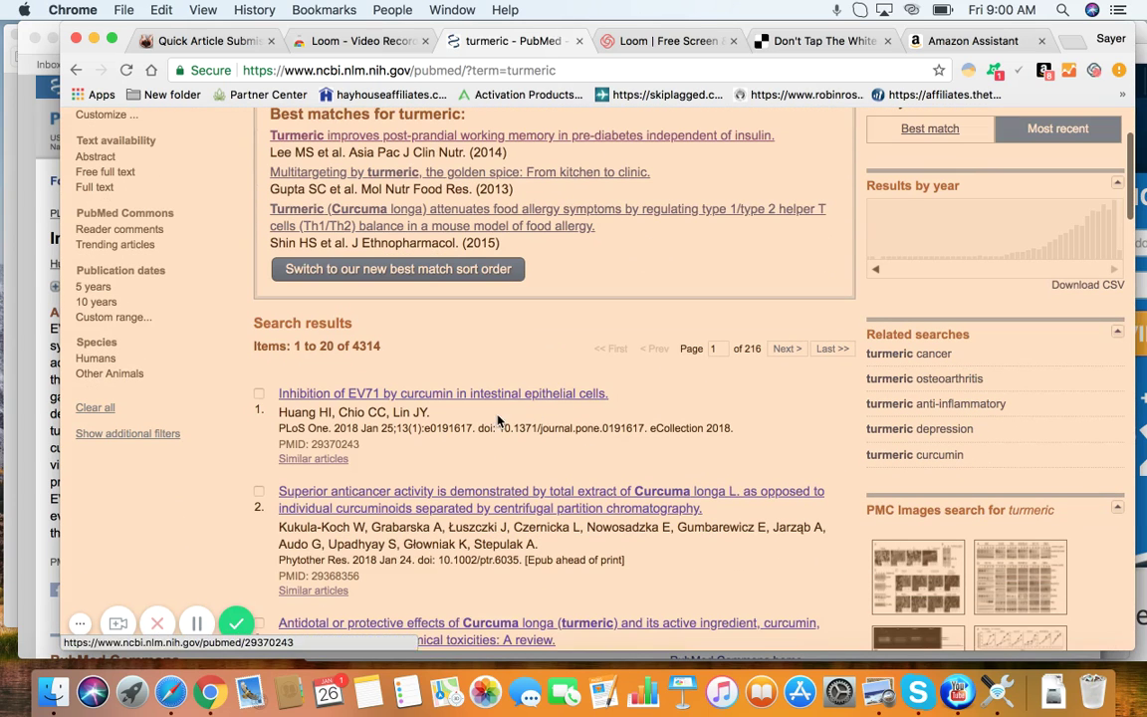
left_click(389, 398)
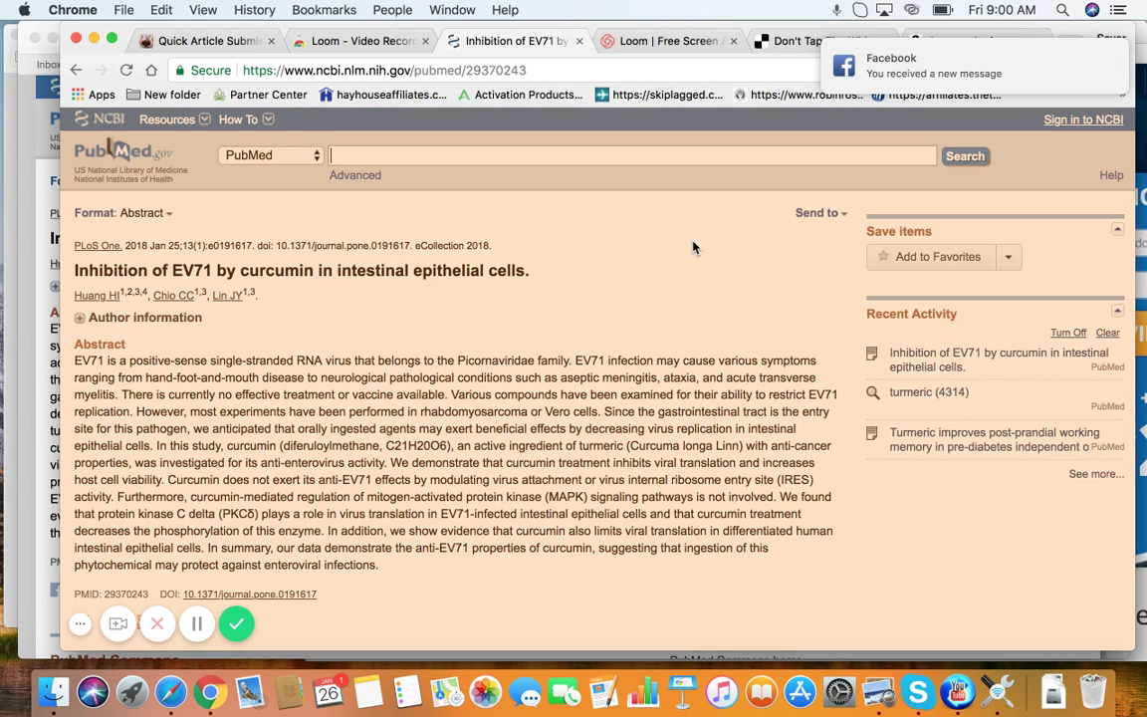
Copy the article's URL into the Pubmed URL field of the Quick Article Submission Page and dismiss the Google Analytics overlay
left_click(528, 72)
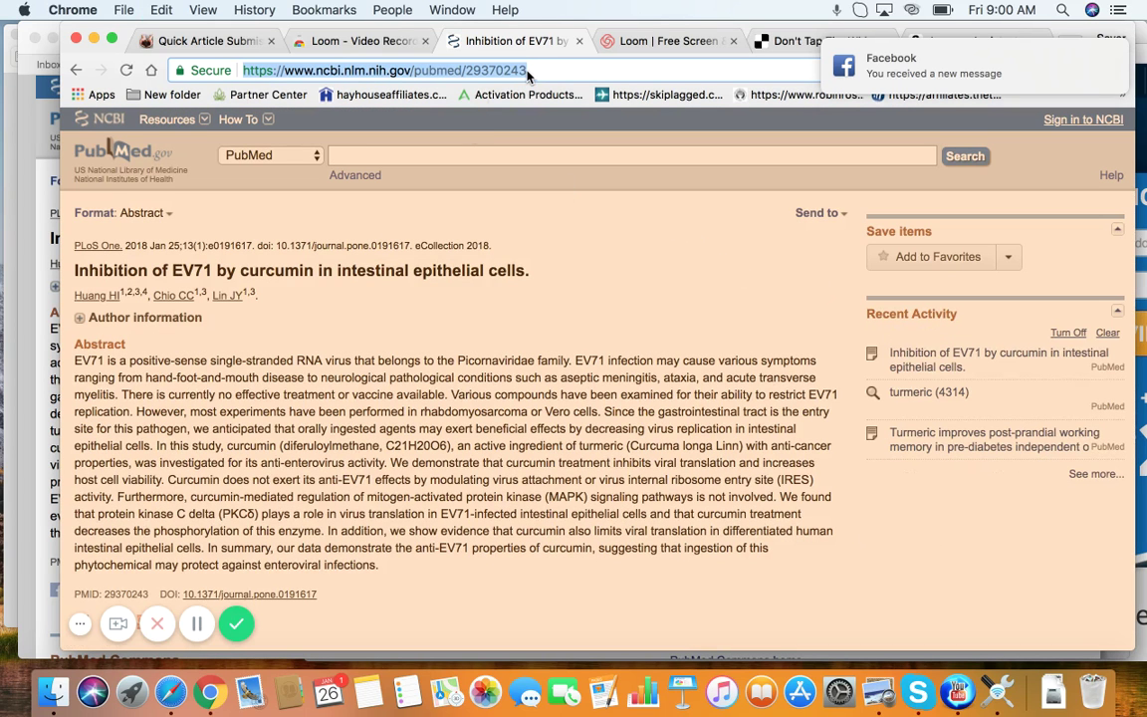
left_click(199, 41)
left_click(371, 346)
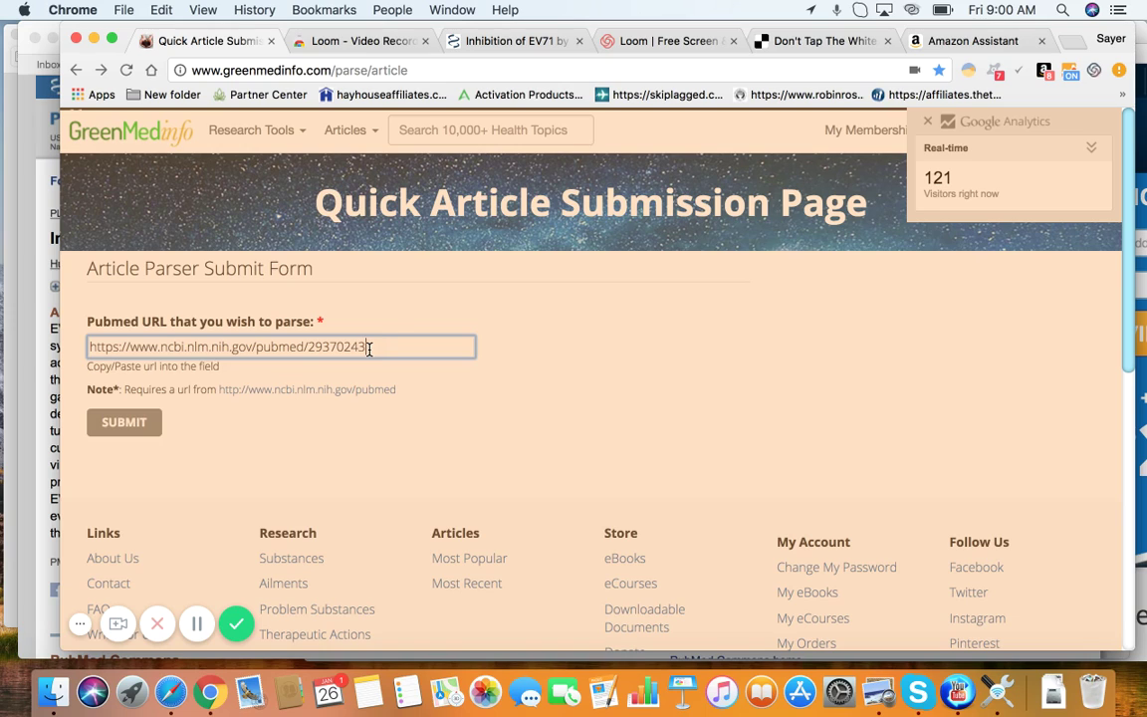
left_click(369, 346)
left_click(774, 364)
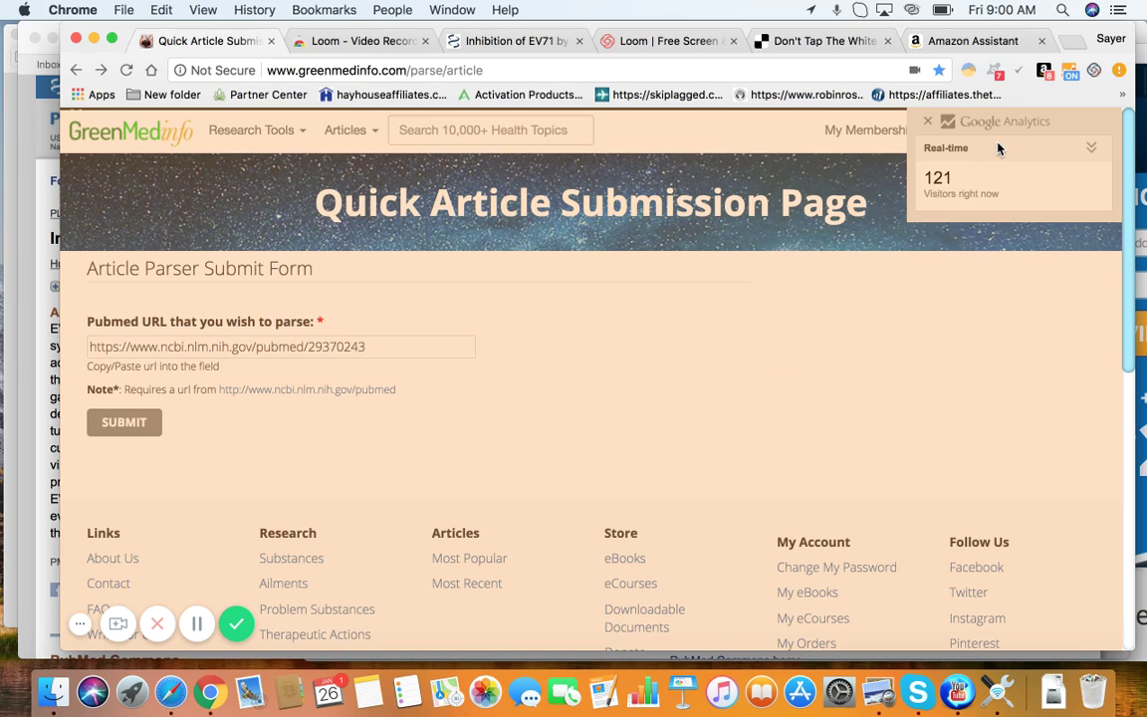
left_click(927, 122)
mouse_move(995, 134)
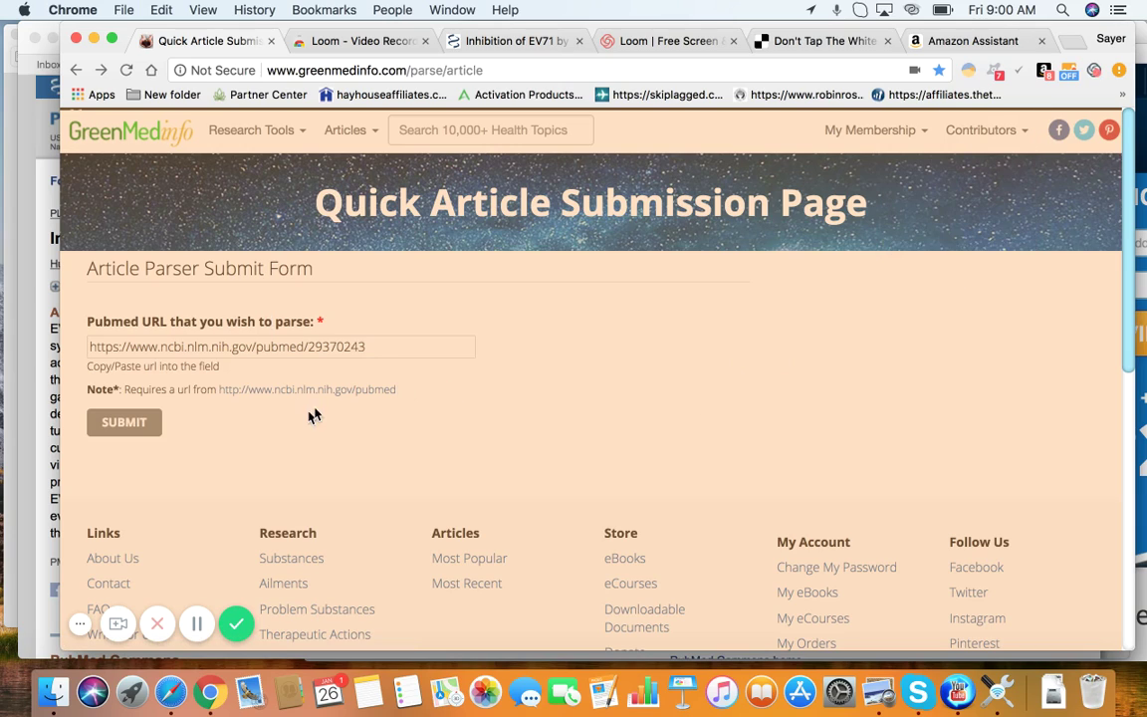
Trim the Pubmed URL entry to the ID 29370243 only and submit it for parsing
left_click(309, 347)
left_click_drag(309, 346, 4, 252)
key("BackSpace")
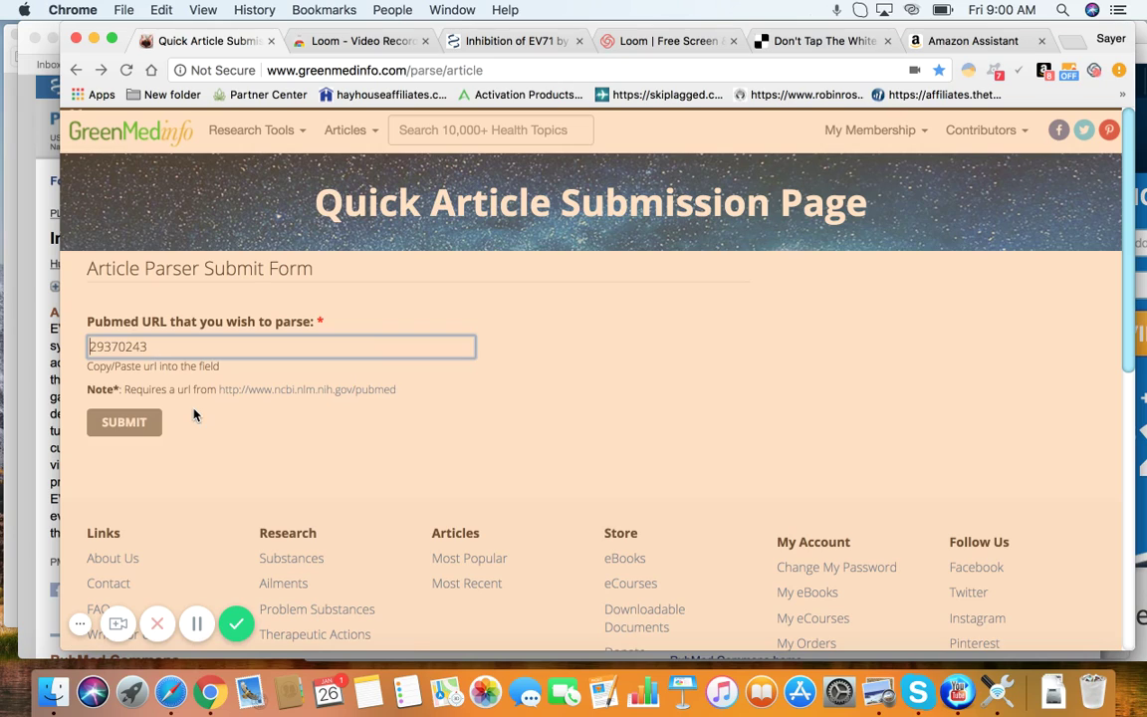
left_click(132, 424)
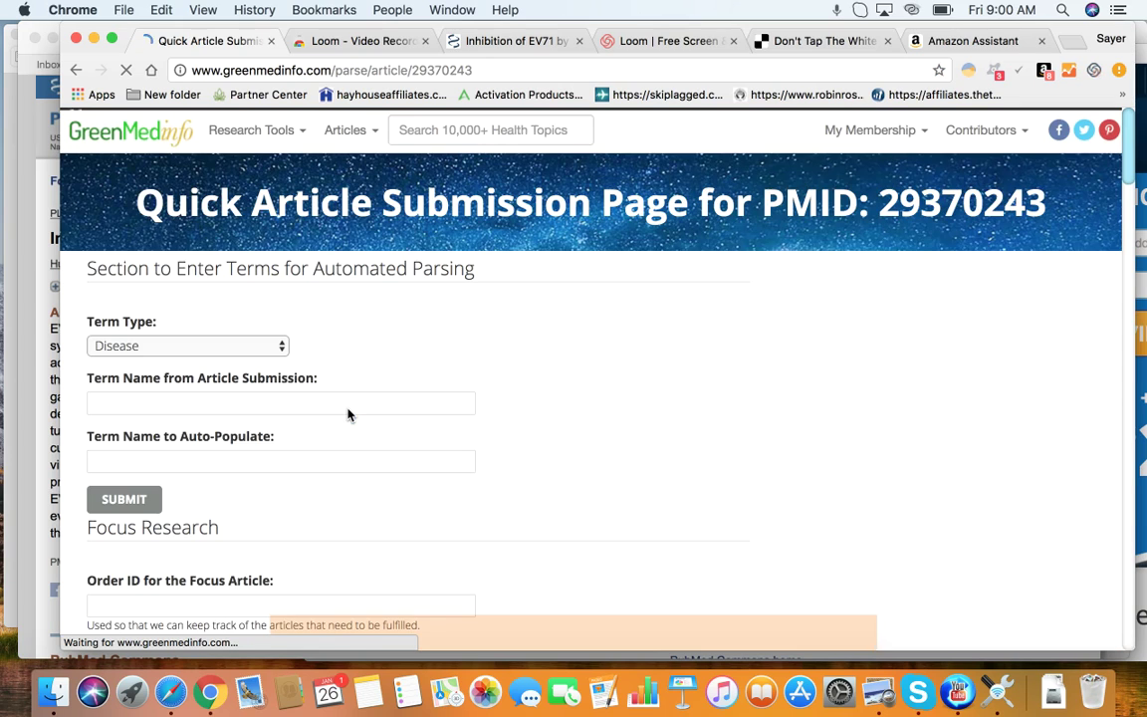
Review the parsed article form, examining the PMID data, publish date, link, title, affiliation and abstract text
scroll(642, 398, "down", 1)
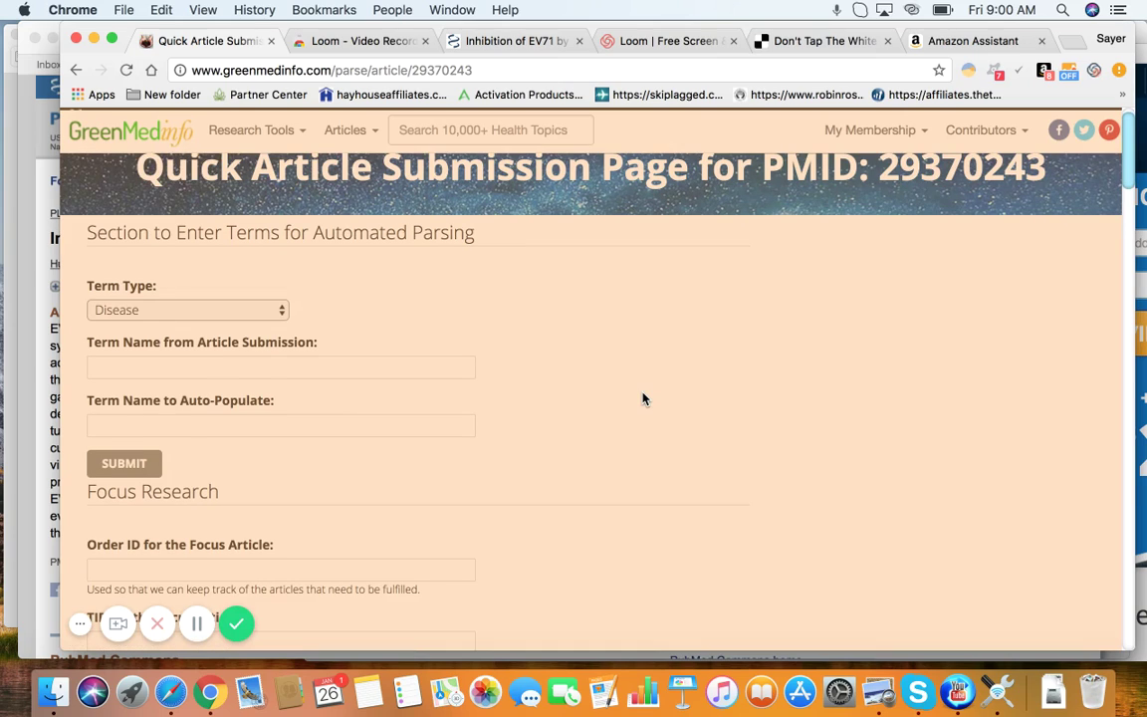
scroll(642, 398, "down", 1)
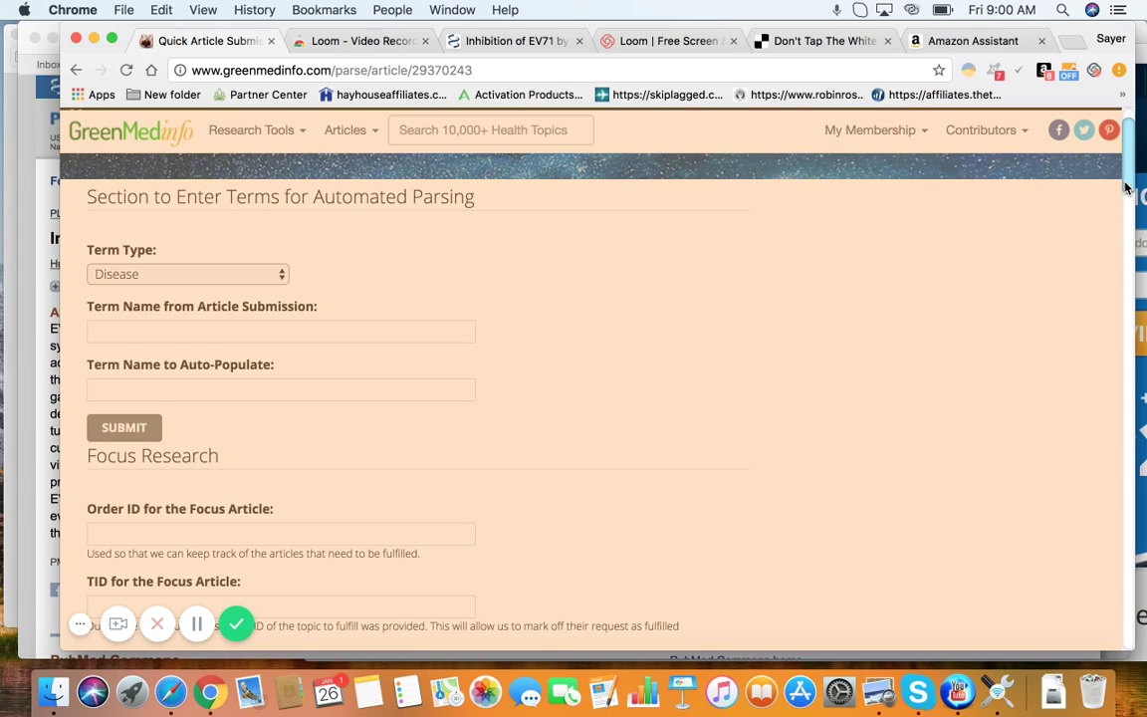
left_click_drag(1126, 187, 1142, 462)
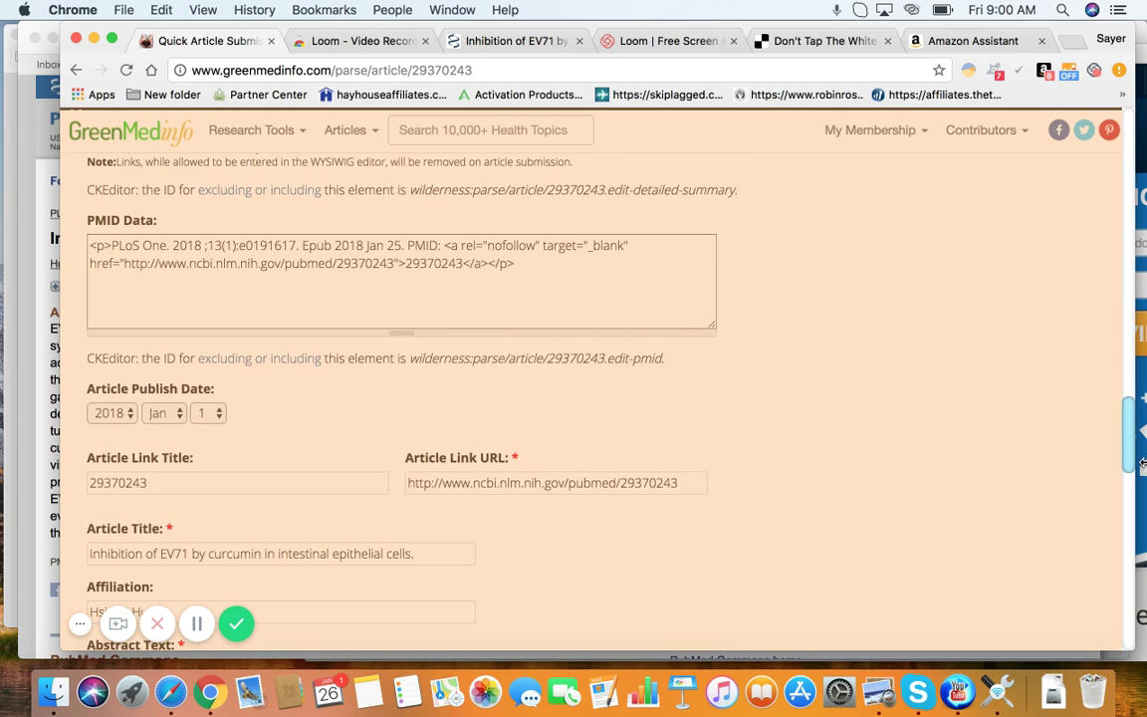
left_click_drag(535, 284, 443, 221)
scroll(972, 300, "down", 2)
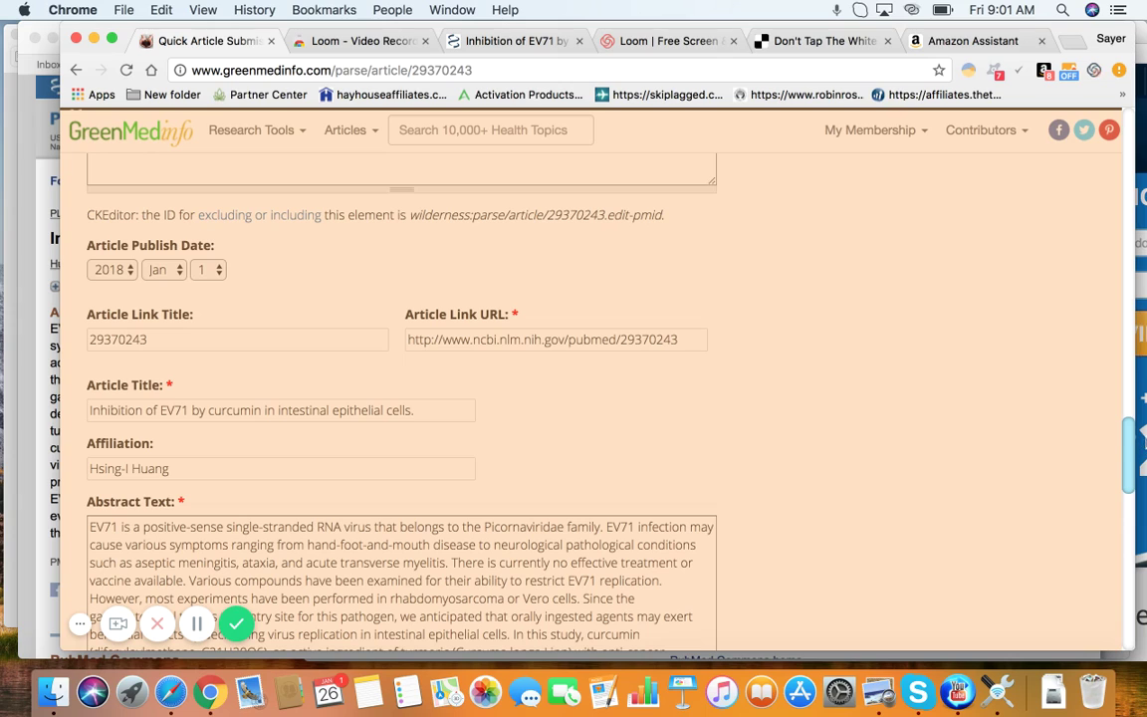
mouse_move(1127, 448)
left_mouse_down()
mouse_move(1131, 496)
mouse_move(1120, 434)
left_mouse_up()
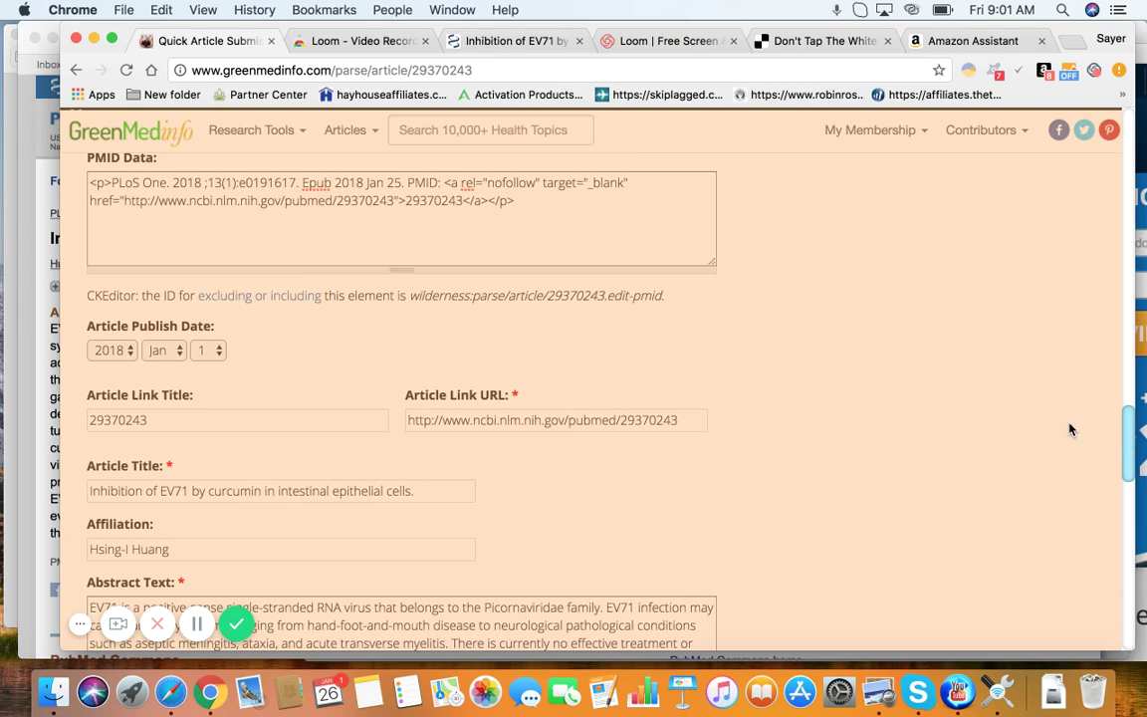
Try single selections of Radation Exposure: Low-Dose and Radical Prostectomy in the Problematic Actions list
left_click_drag(1130, 453, 1100, 290)
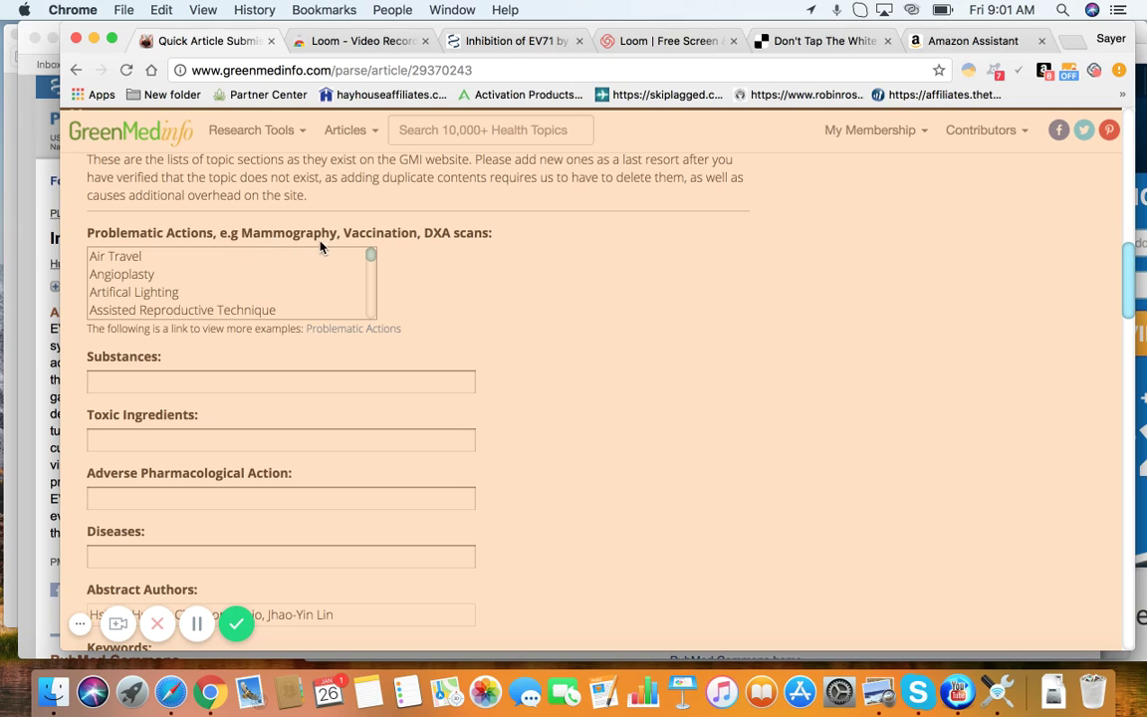
left_click_drag(371, 257, 371, 287)
left_click(235, 287)
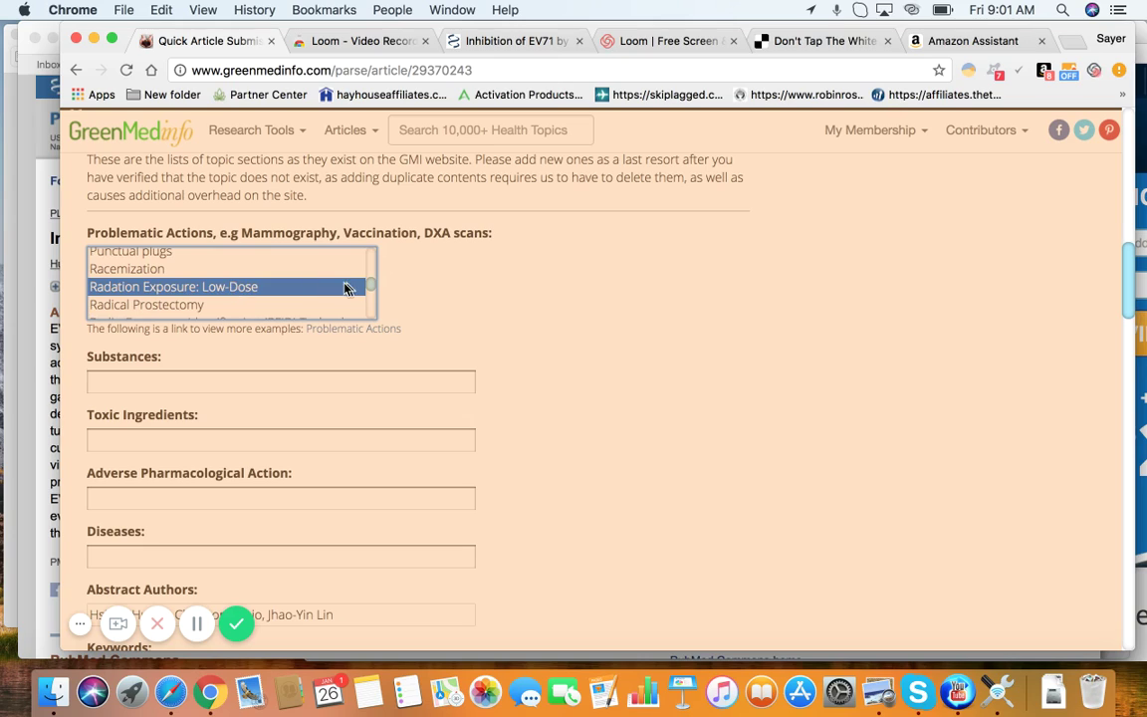
left_click(265, 303)
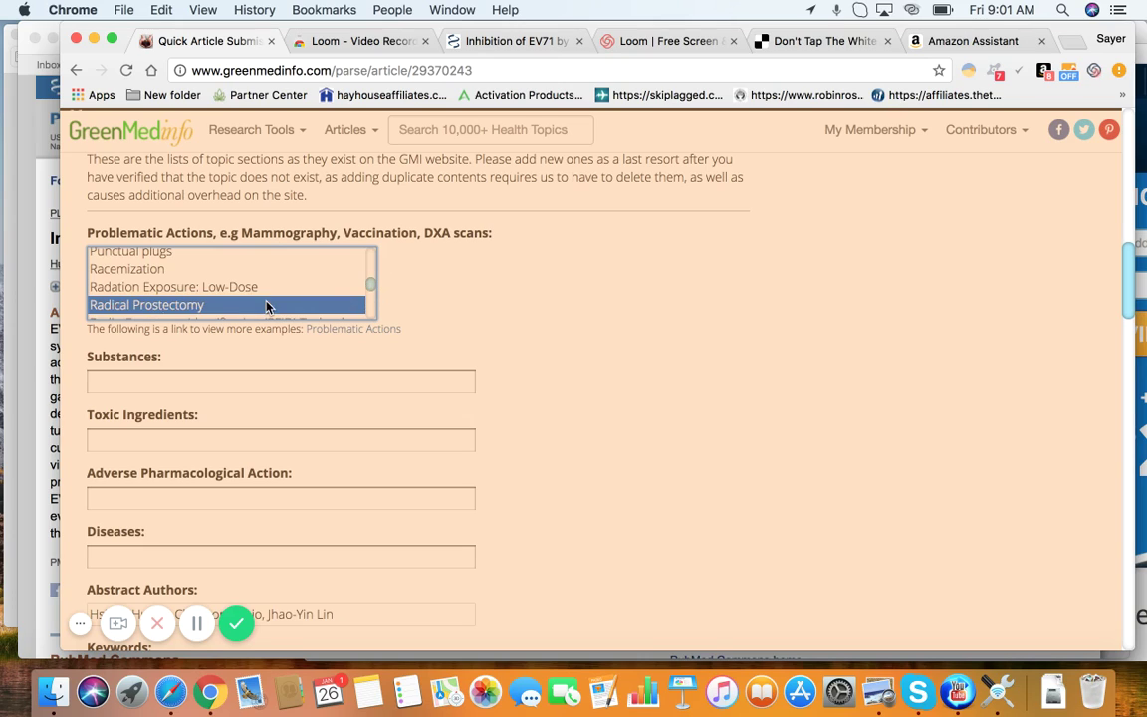
left_click(239, 287)
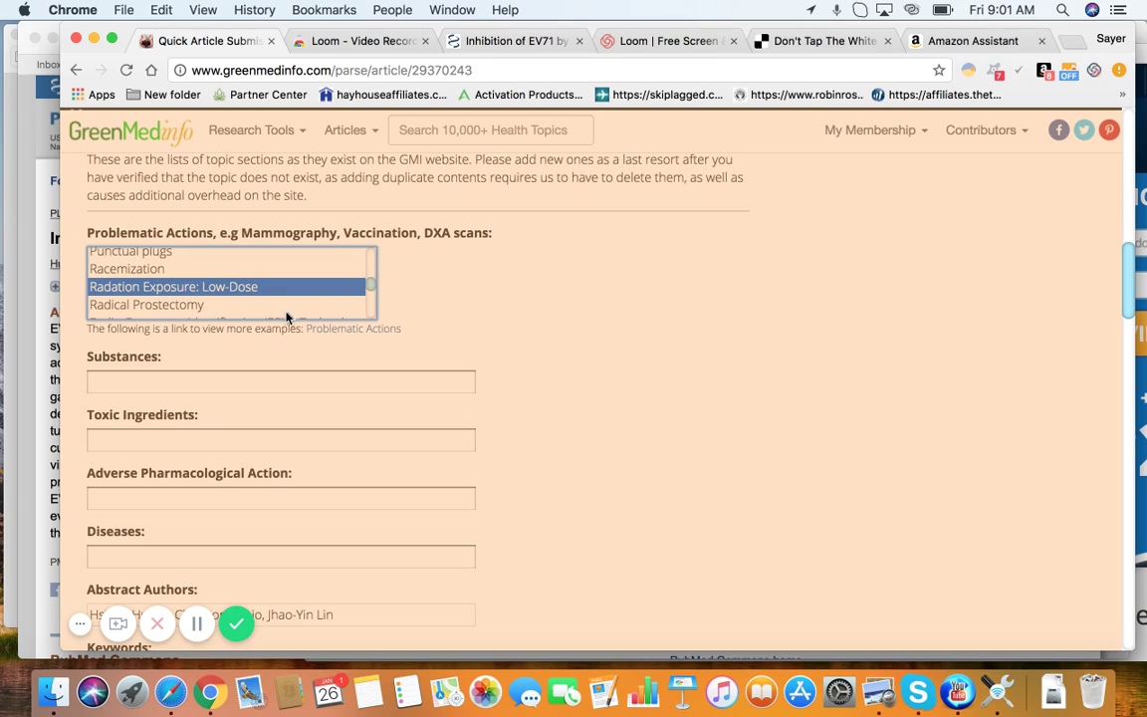
Select Racemization, Radation Exposure: Low-Dose and Radical Prostectomy together in the Problematic Actions list
right_click(228, 305)
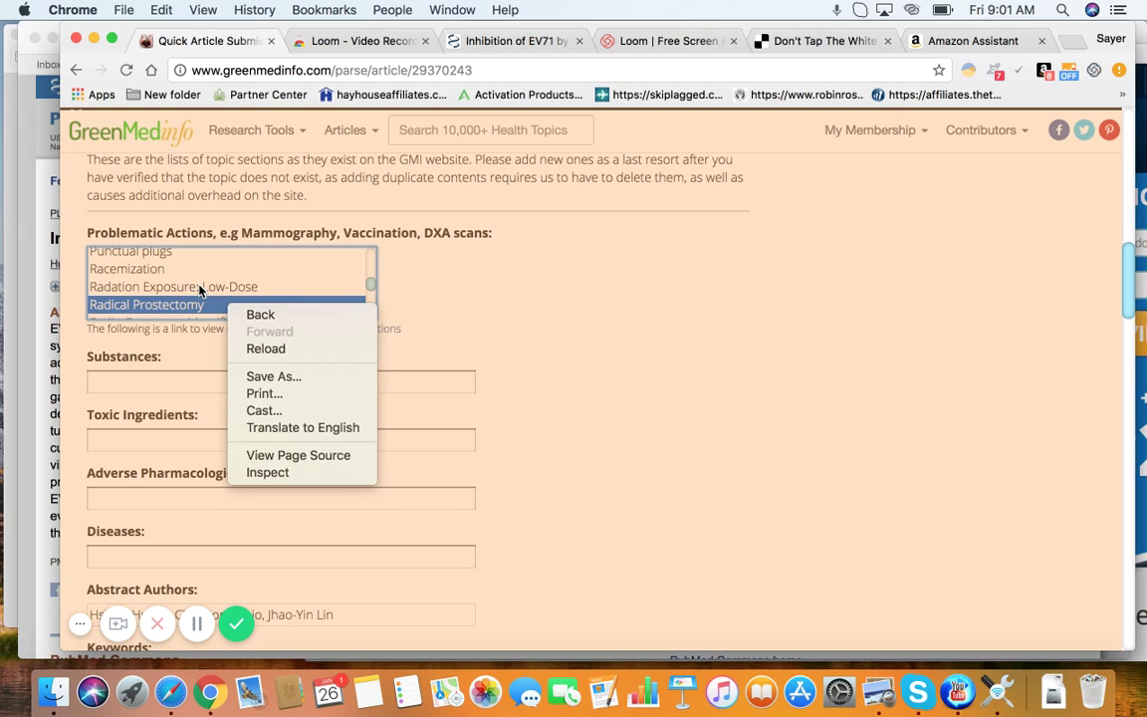
left_click(181, 261)
left_click(183, 287, "shift")
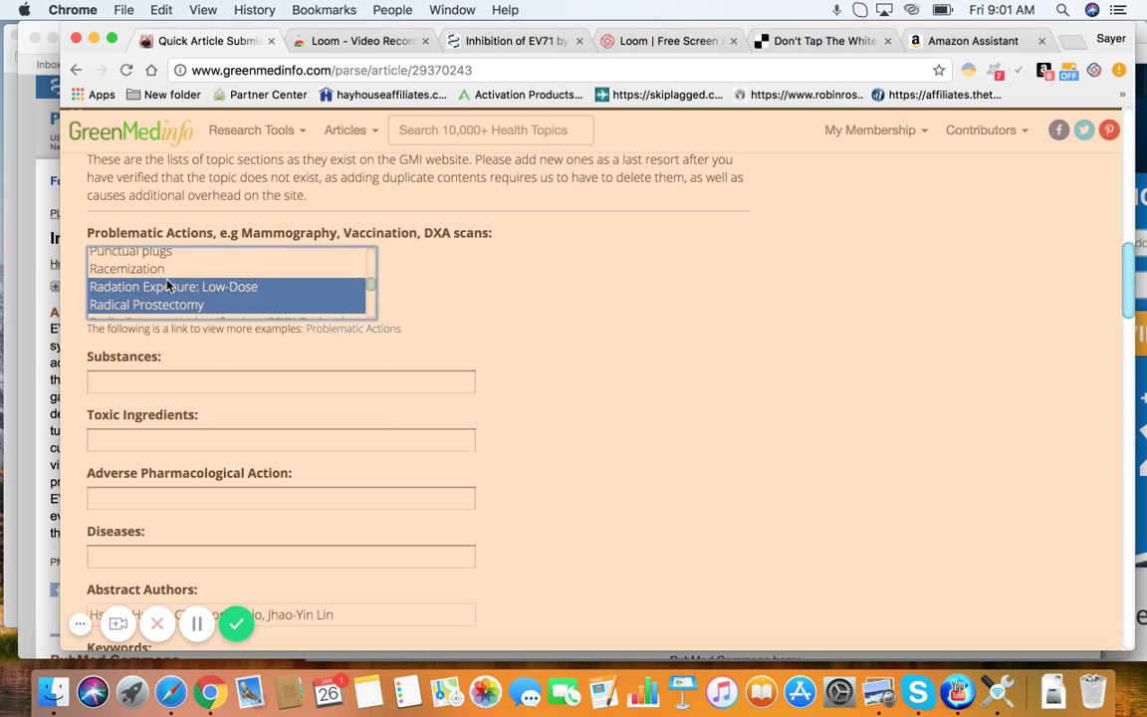
left_click(163, 302)
left_click(161, 290, "shift")
left_click(141, 275, "super")
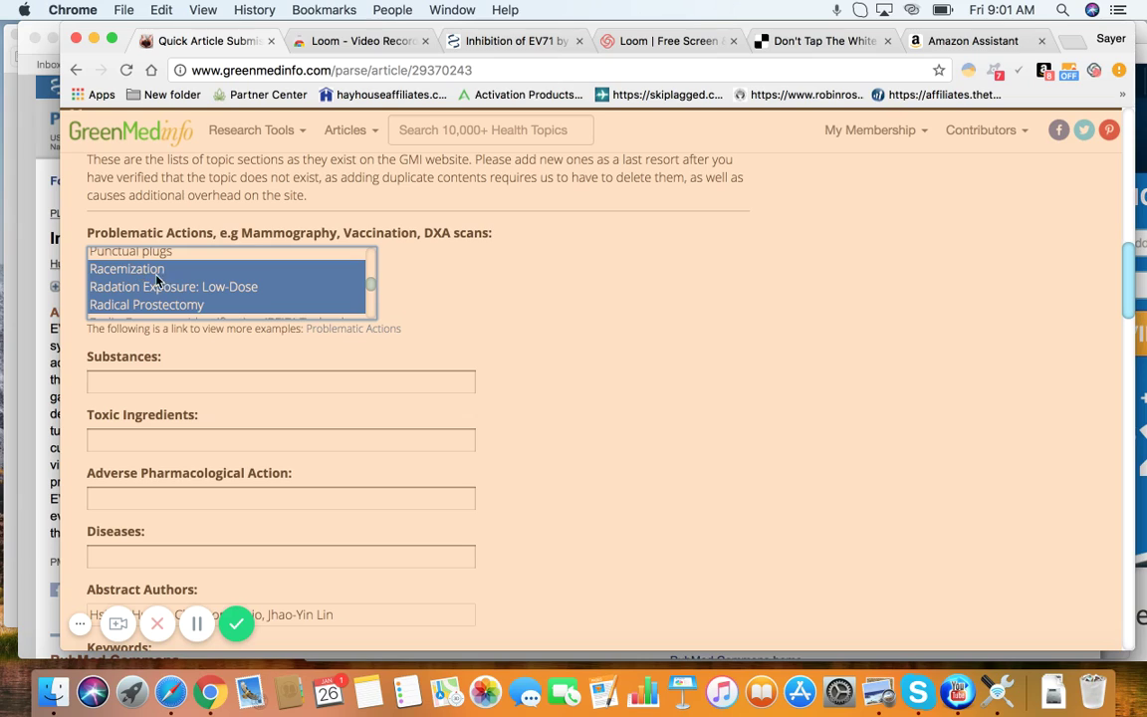
Deselect Radation Exposure: Low-Dose, Radical Prostectomy and Racemization in the Problematic Actions list
left_click(150, 288, "super")
left_click(150, 304, "super")
left_click(137, 267, "super")
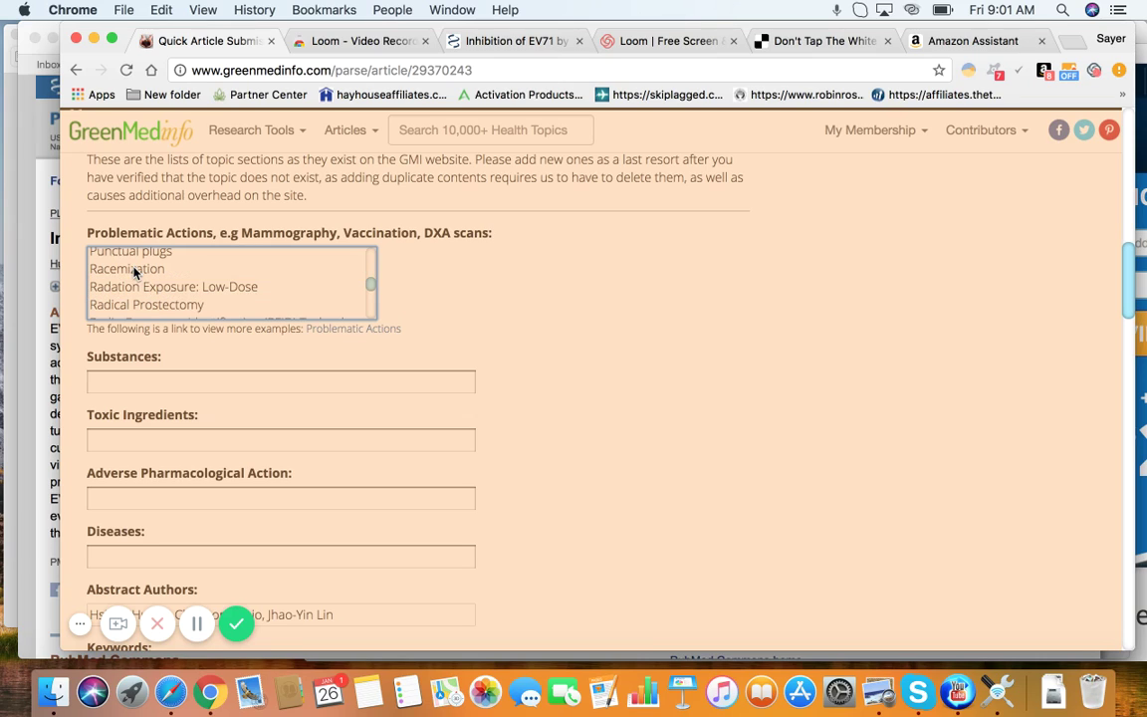
Select Radation Exposure: Low-Dose together with Radical Prostectomy, and reduce the selection to Radical Prostectomy alone
left_click(167, 303)
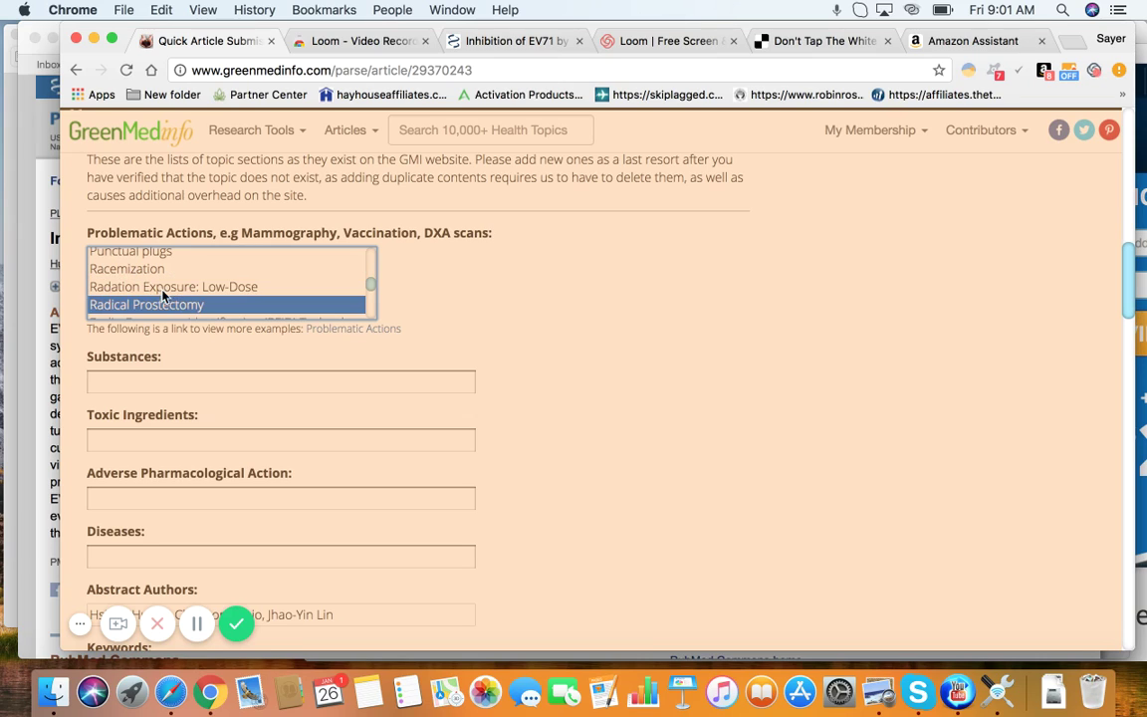
left_click(154, 288)
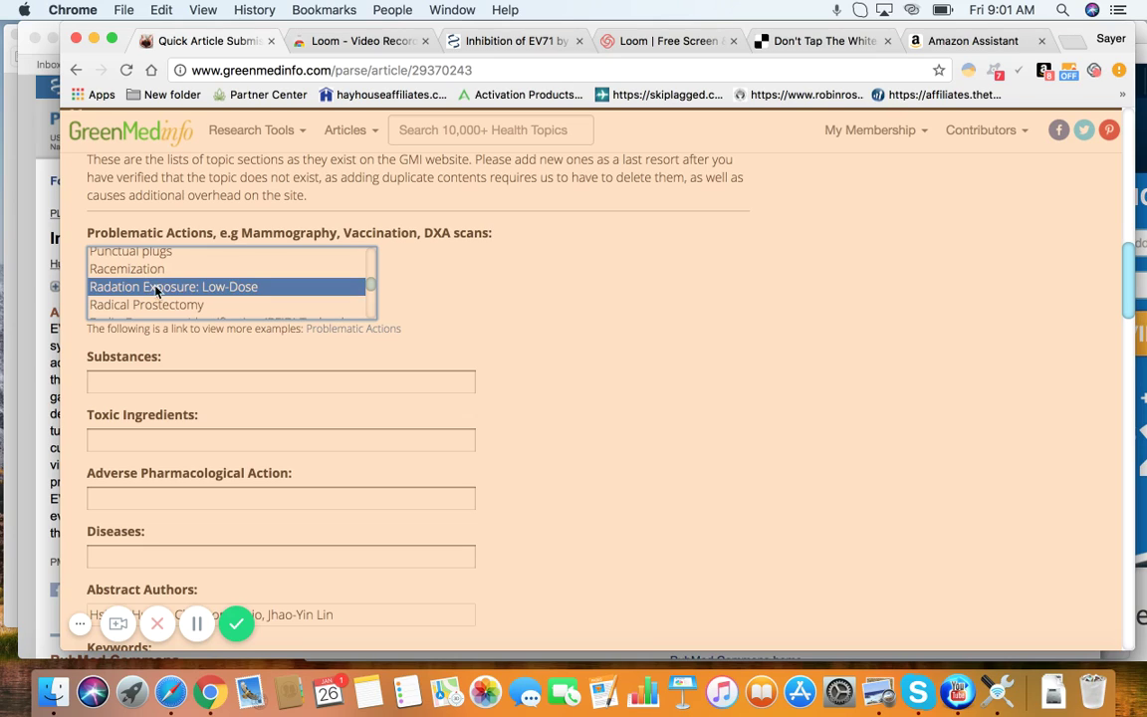
left_click(165, 304, "super")
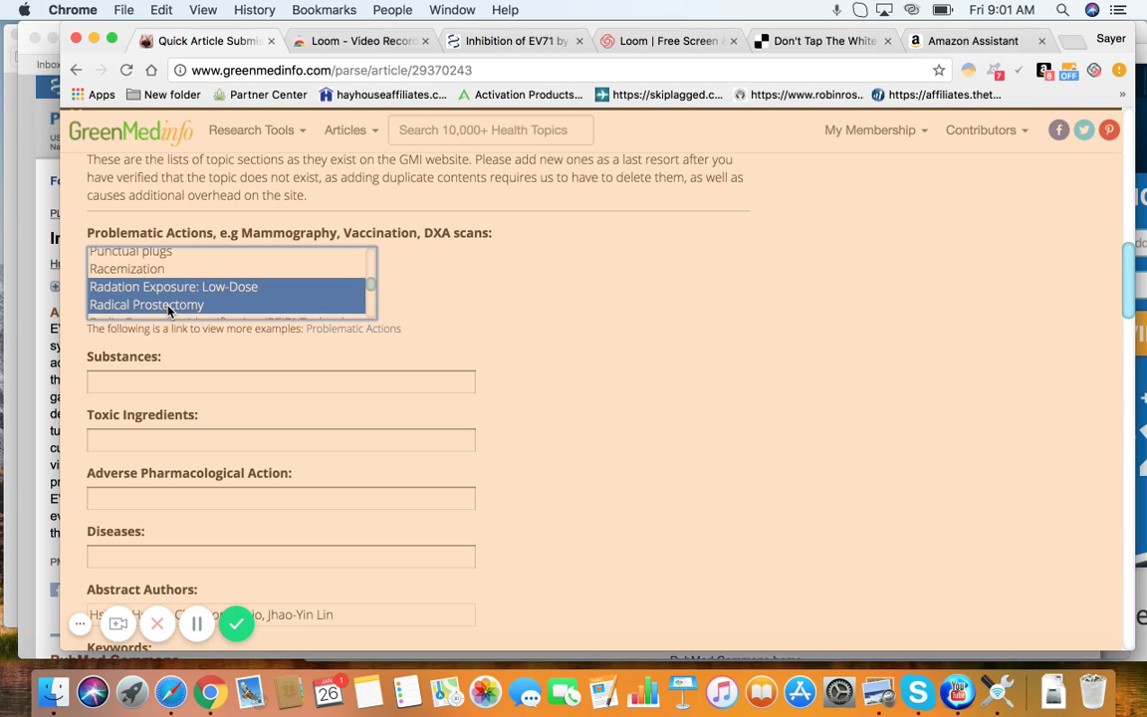
left_click(167, 307)
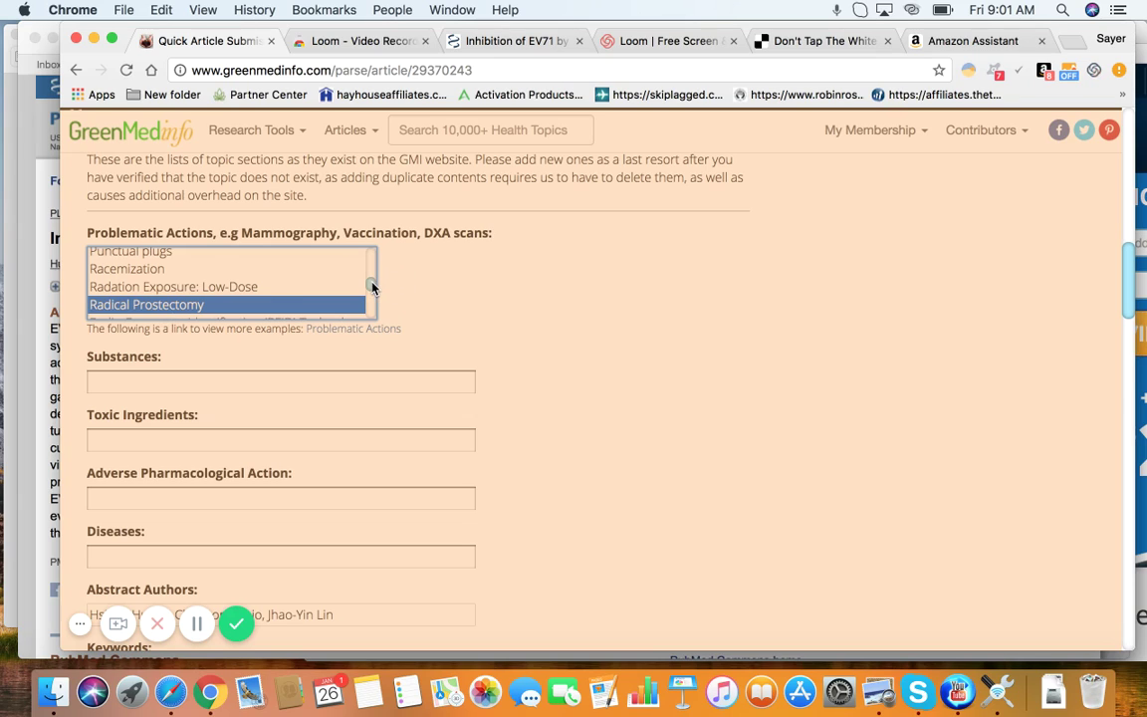
Browse the Problematic Actions list and clear its Radical Prostectomy selection
left_click(370, 254)
left_click_drag(371, 254, 371, 290)
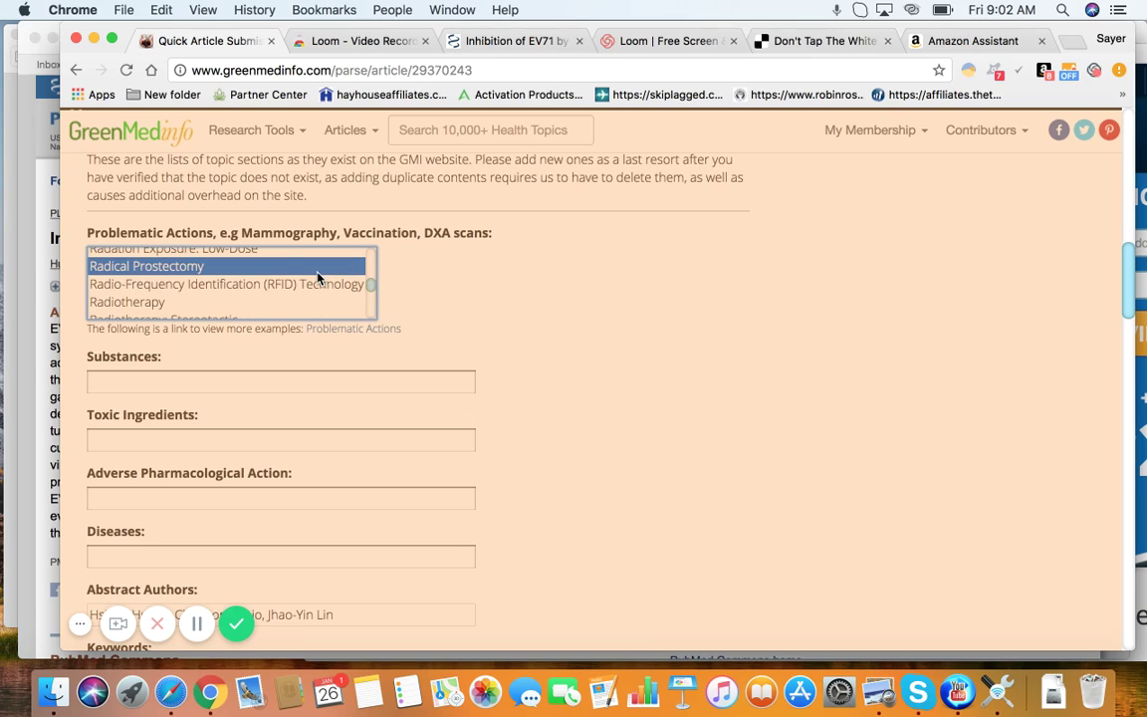
left_click(283, 268, "super")
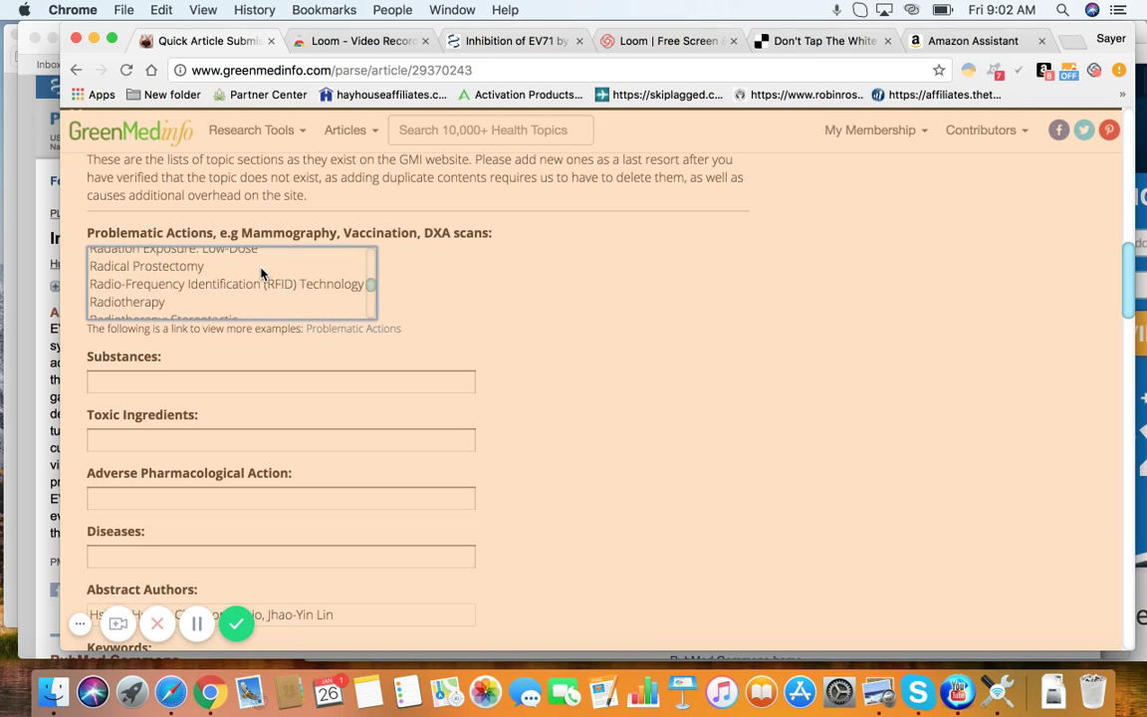
left_click(534, 304)
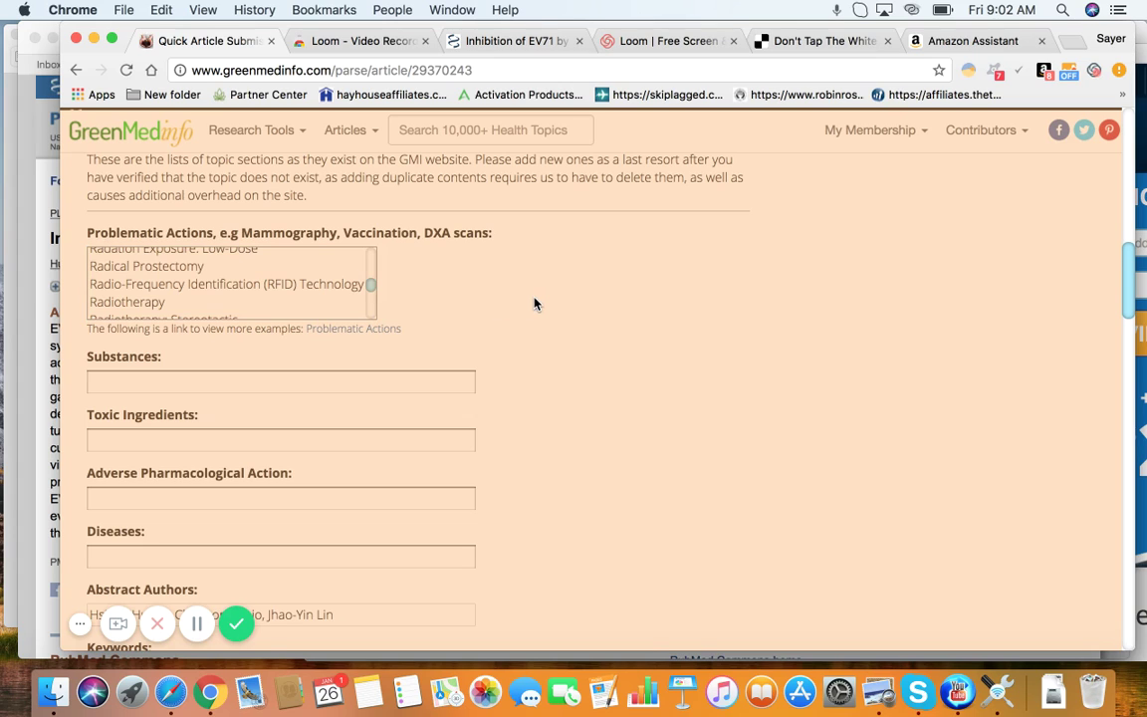
Look up "curcu" in the Substances field and choose Curcumin from the suggestions
scroll(535, 302, "down", 3)
left_click(154, 310)
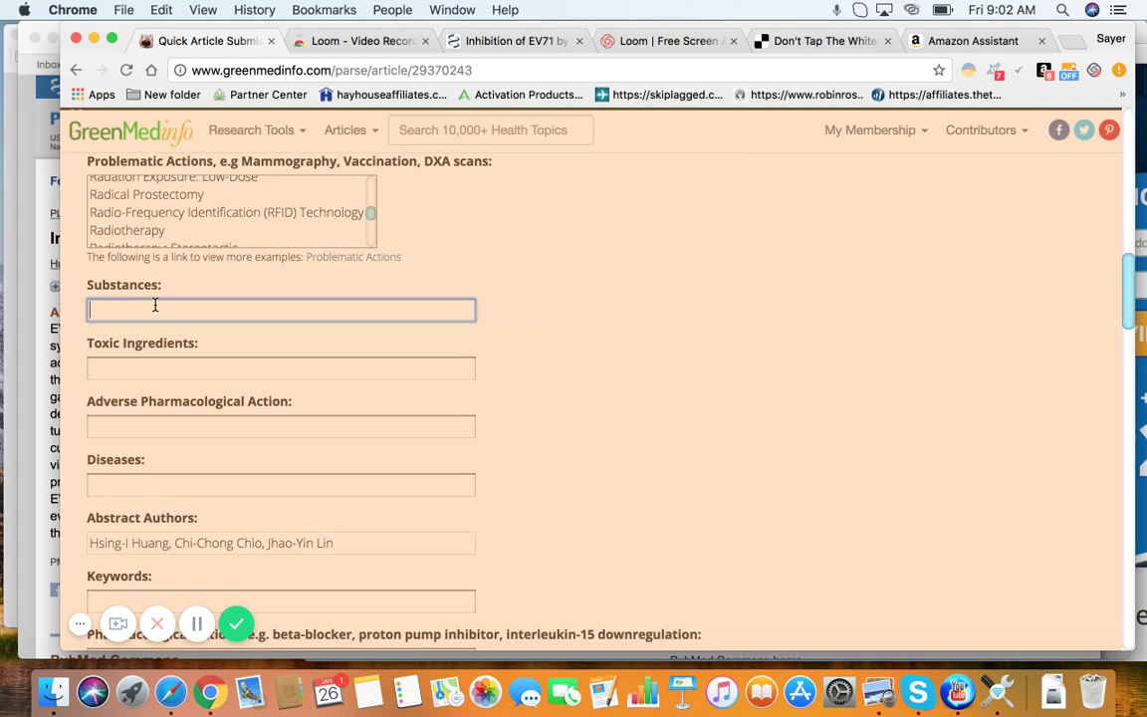
type("curcu")
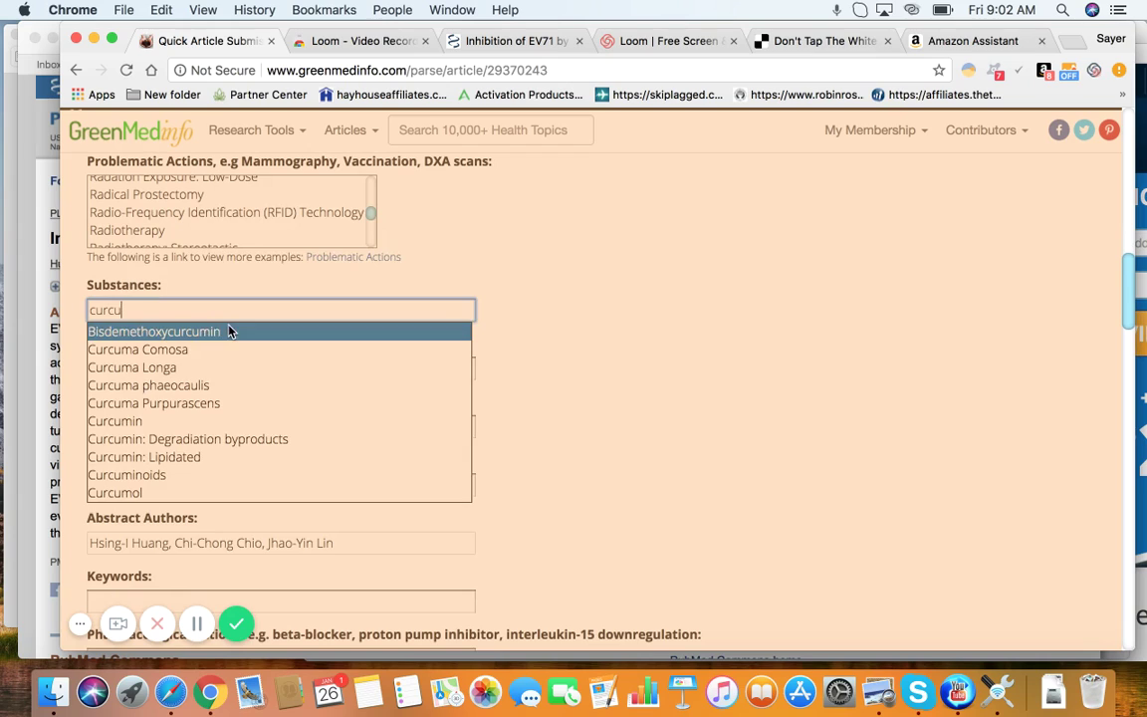
left_click(173, 422)
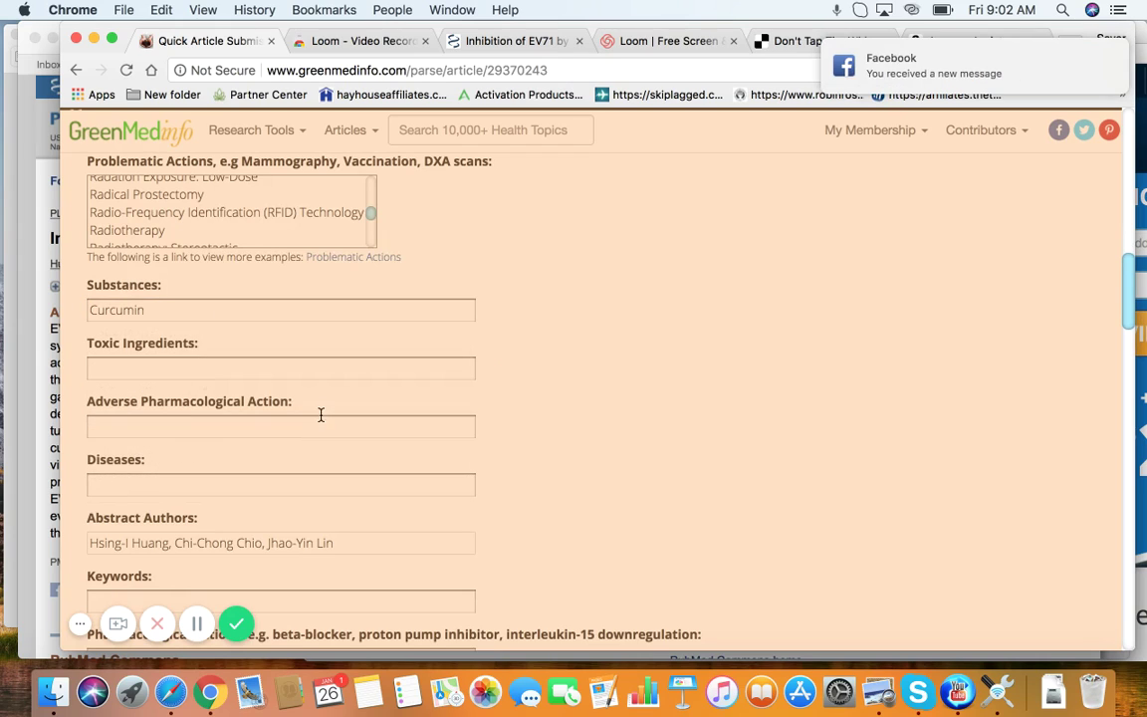
scroll(569, 376, "down", 3)
left_click(232, 267)
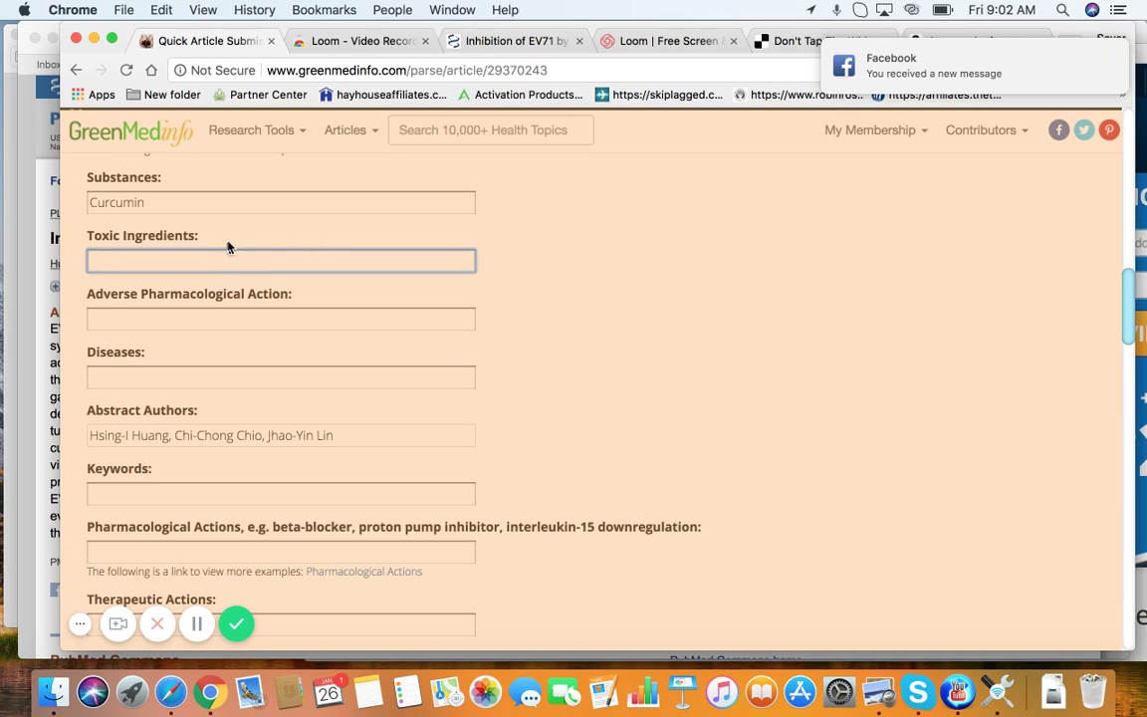
left_click(672, 283)
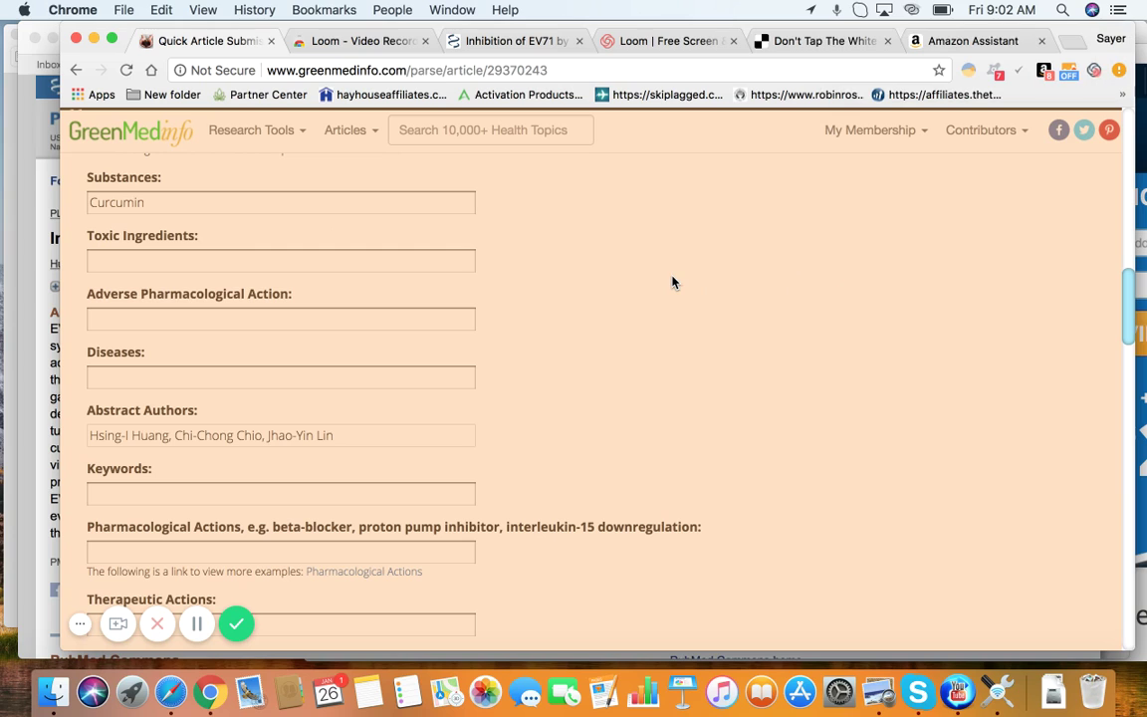
Add Toxic Article to the Article Type selection alongside Article, and deselect it again
scroll(672, 283, "down", 1)
scroll(672, 283, "up", 4)
scroll(672, 283, "up", 8)
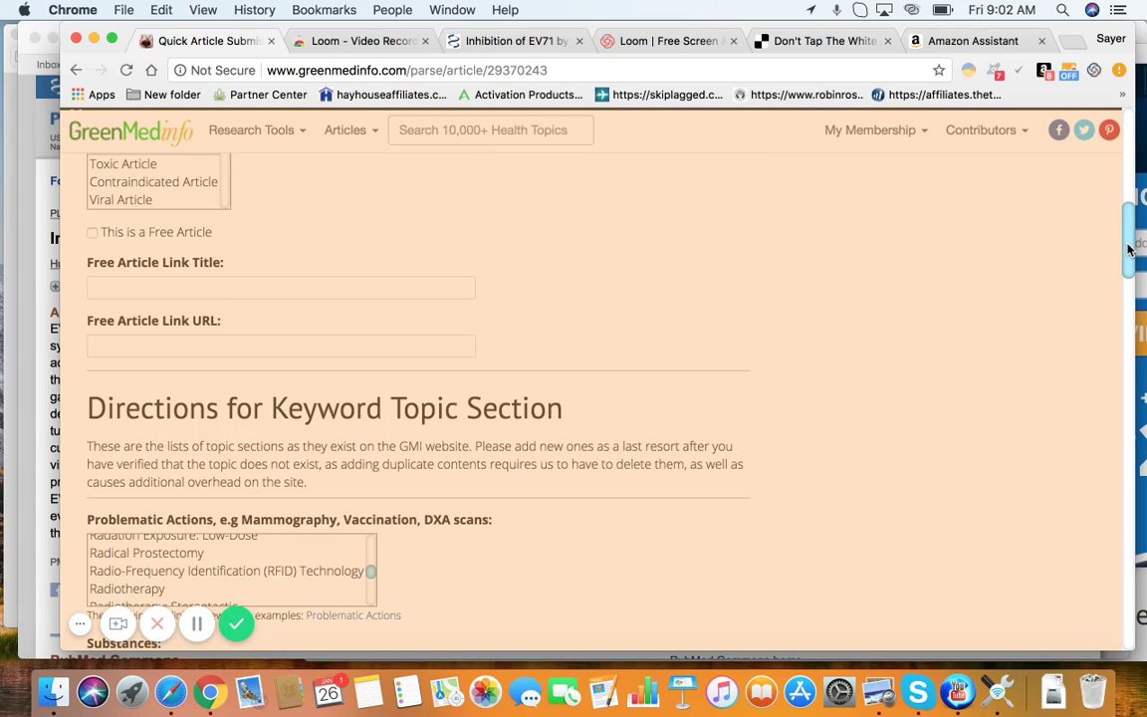
left_click_drag(1129, 249, 1131, 237)
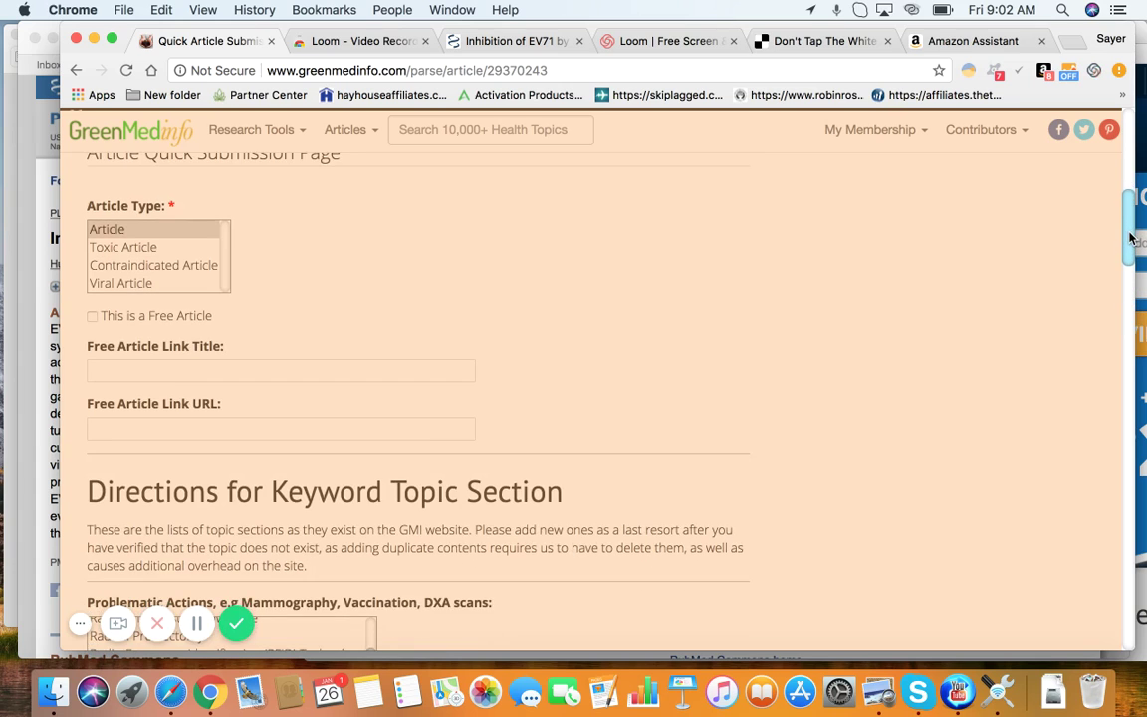
left_click(146, 249, "super")
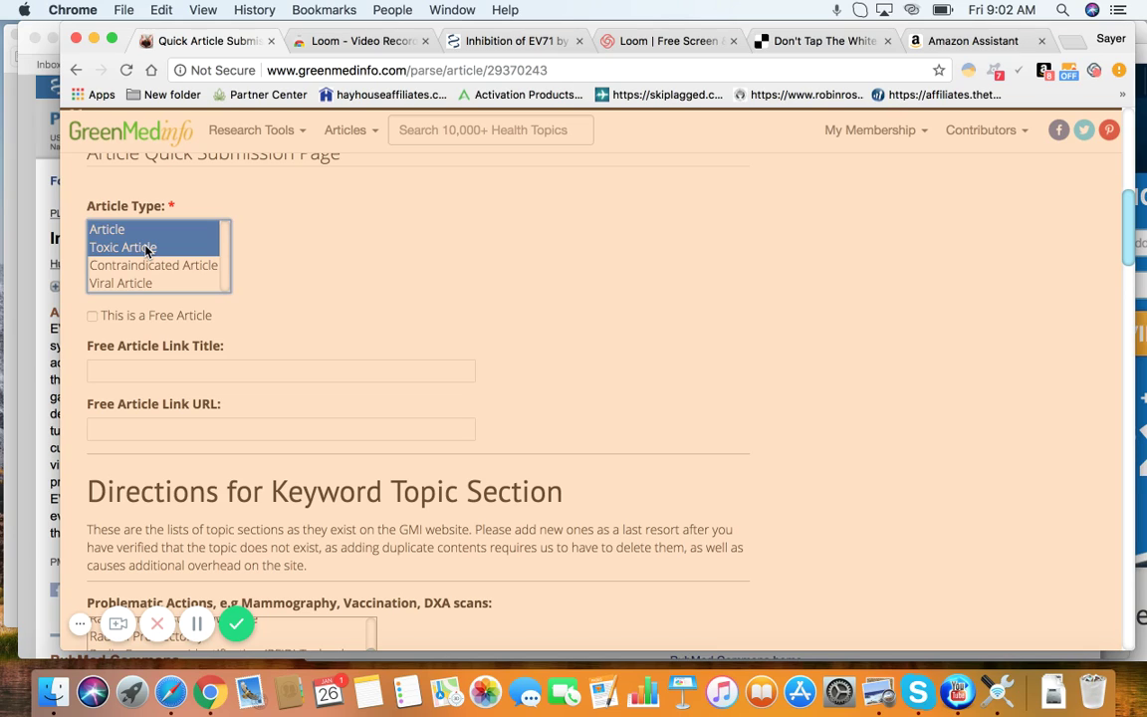
left_click(146, 248, "super")
left_click(448, 243)
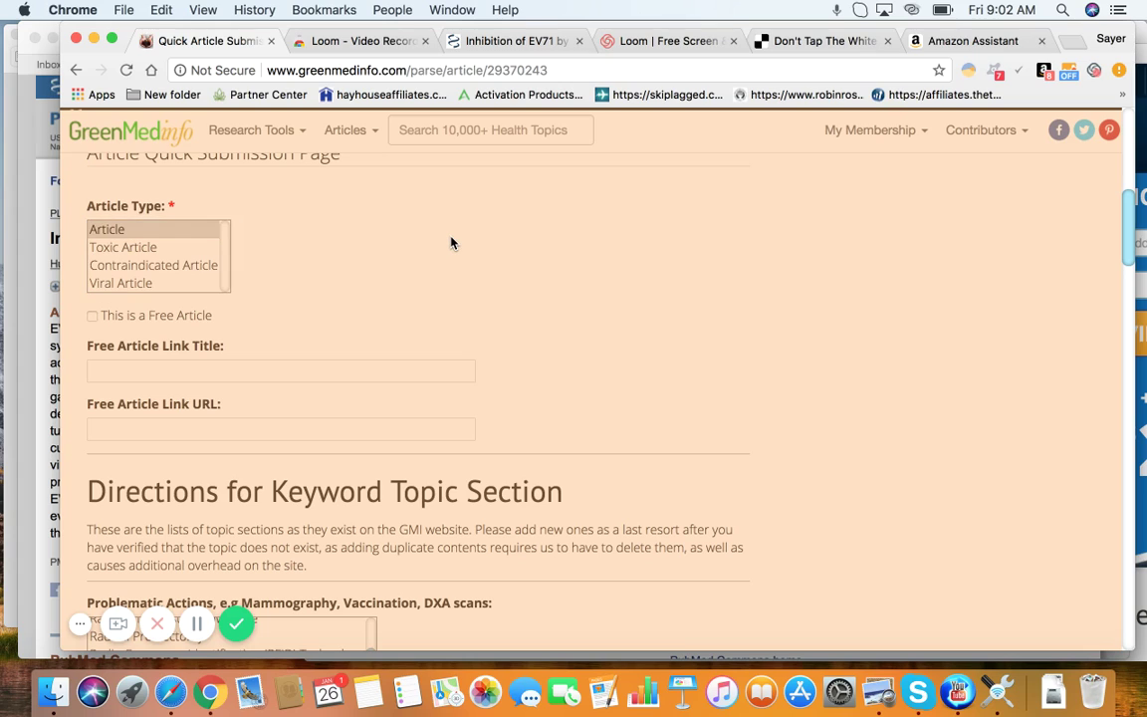
Review the free article option and its Link Title and Link URL fields without filling them in
scroll(450, 243, "up", 1)
scroll(450, 243, "down", 3)
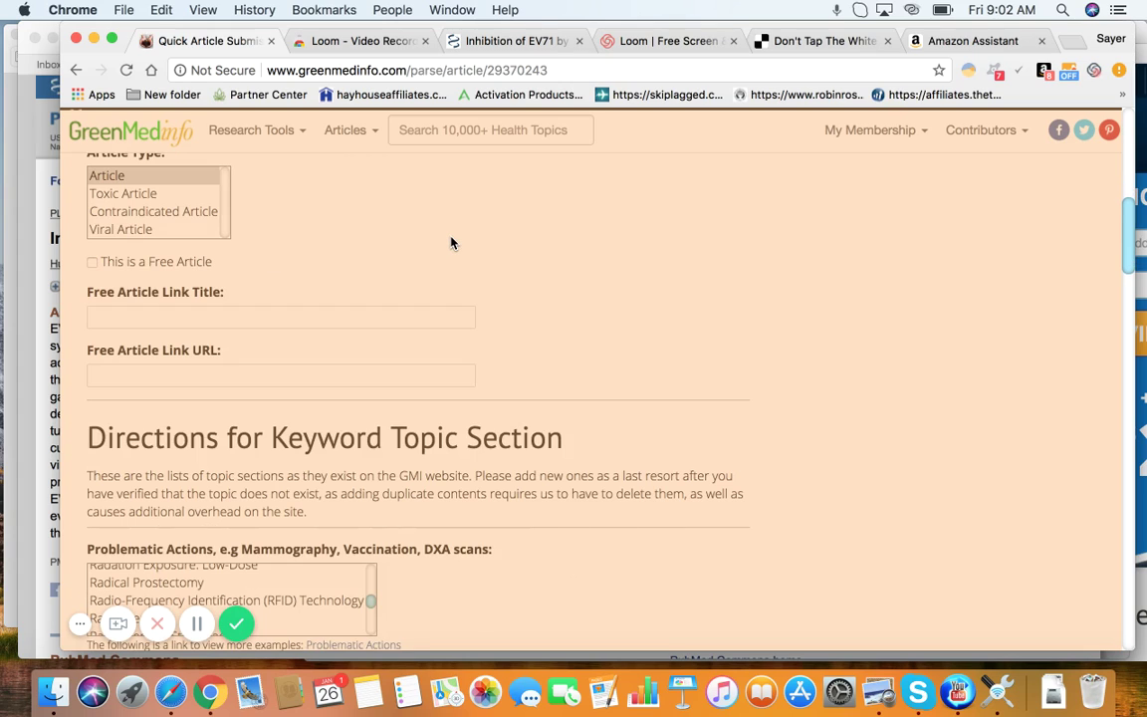
left_click_drag(76, 231, 331, 344)
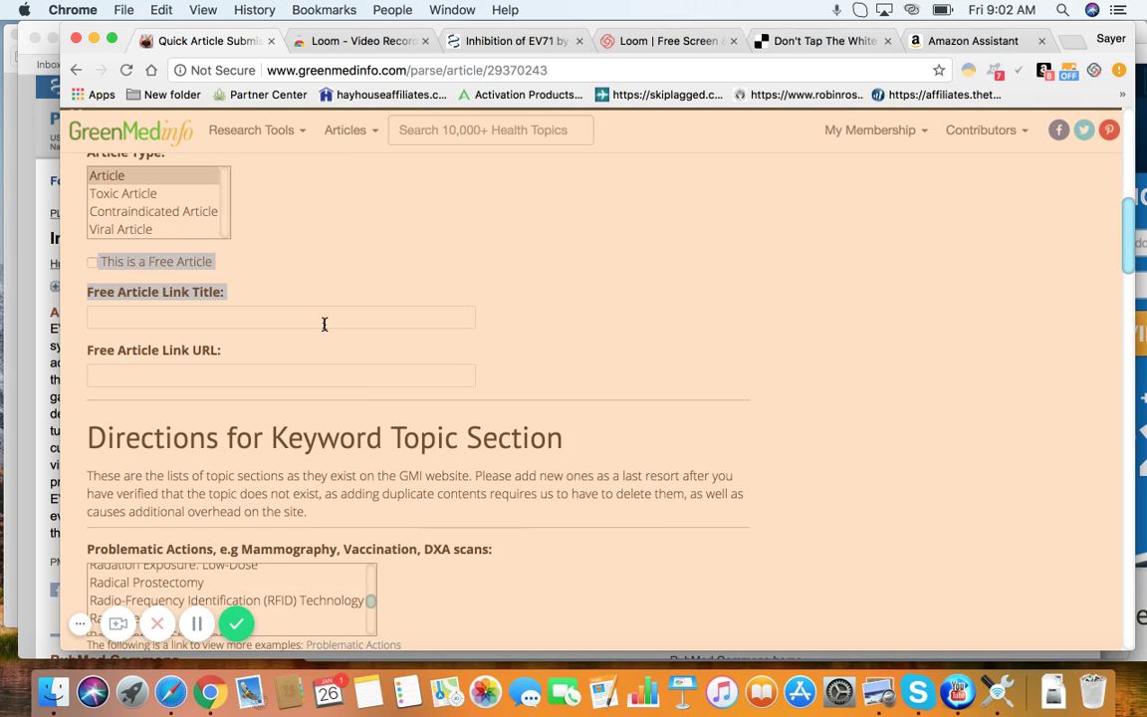
left_click(314, 281)
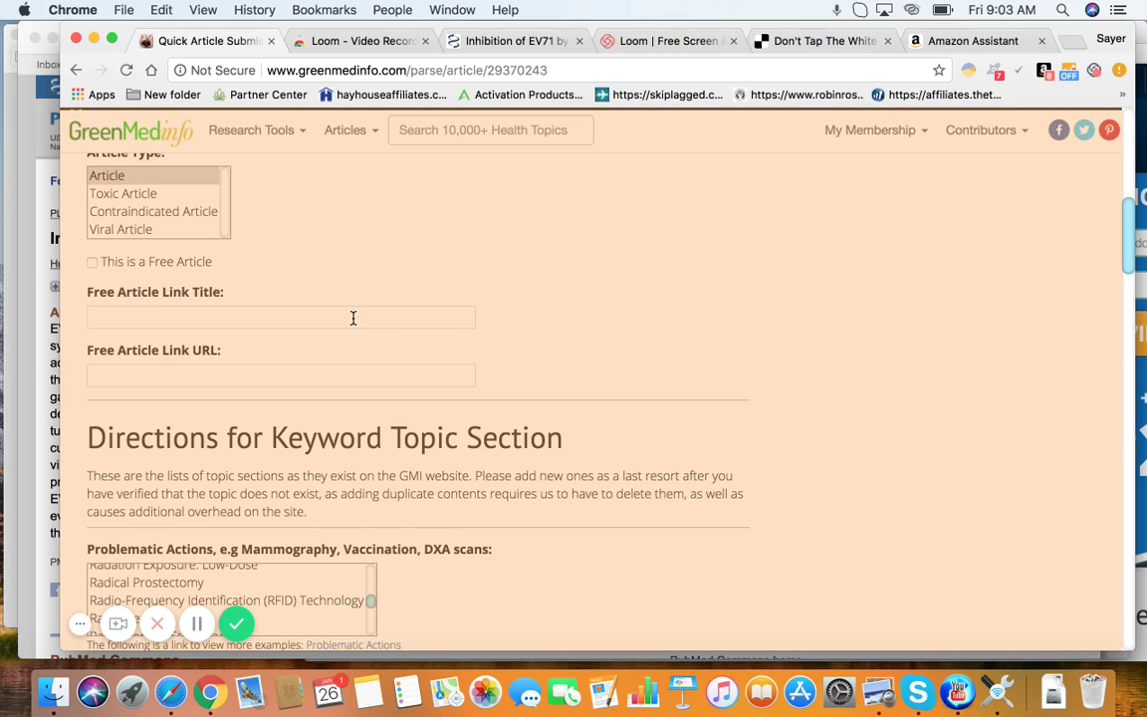
left_click(220, 313)
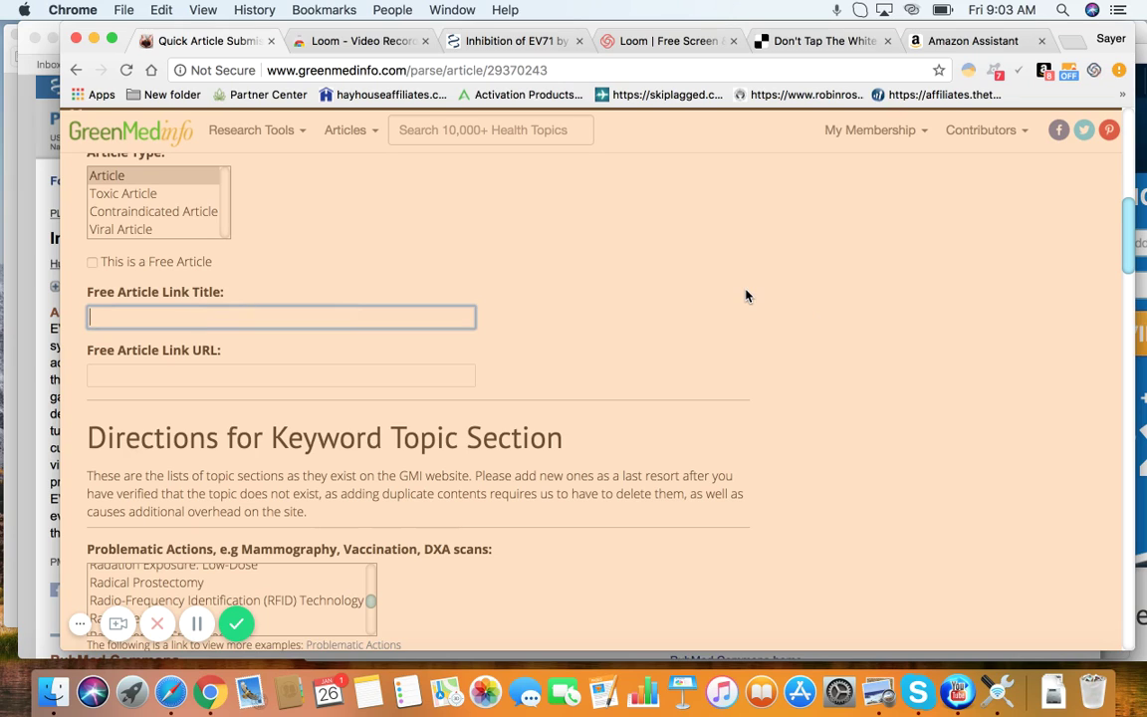
key("Down")
left_click(722, 242)
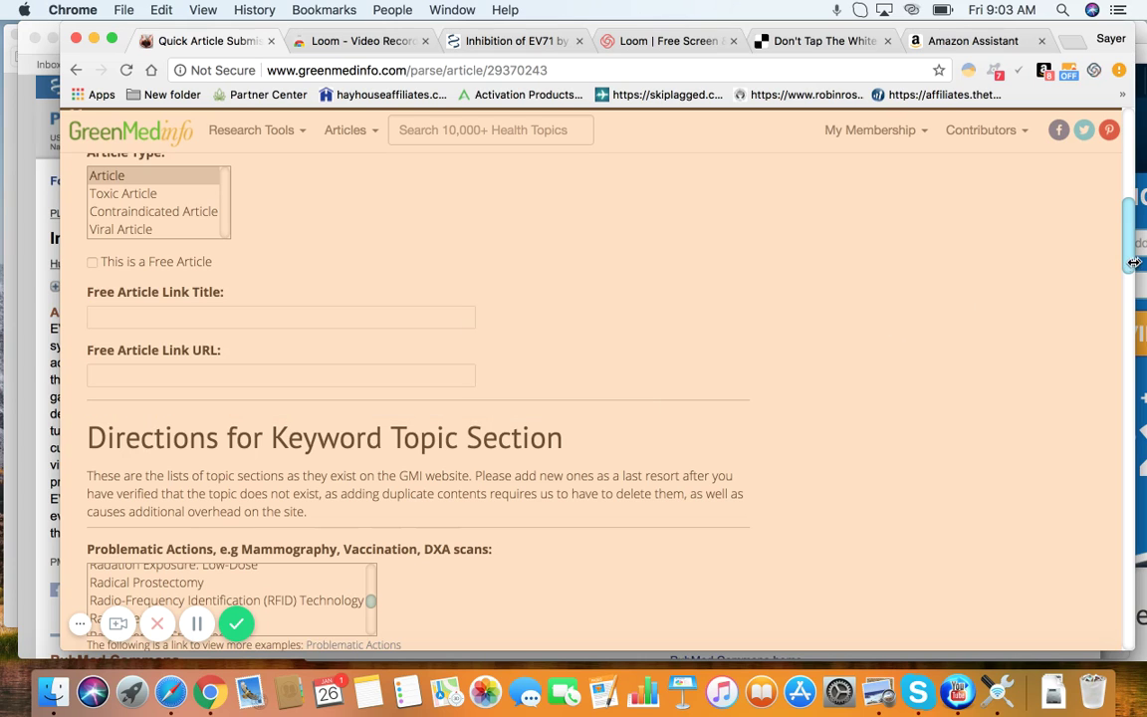
Examine the opening of the Abstract Text for the disease terms, highlighting the RNA virus wording and EV71
left_click_drag(1134, 262, 1131, 335)
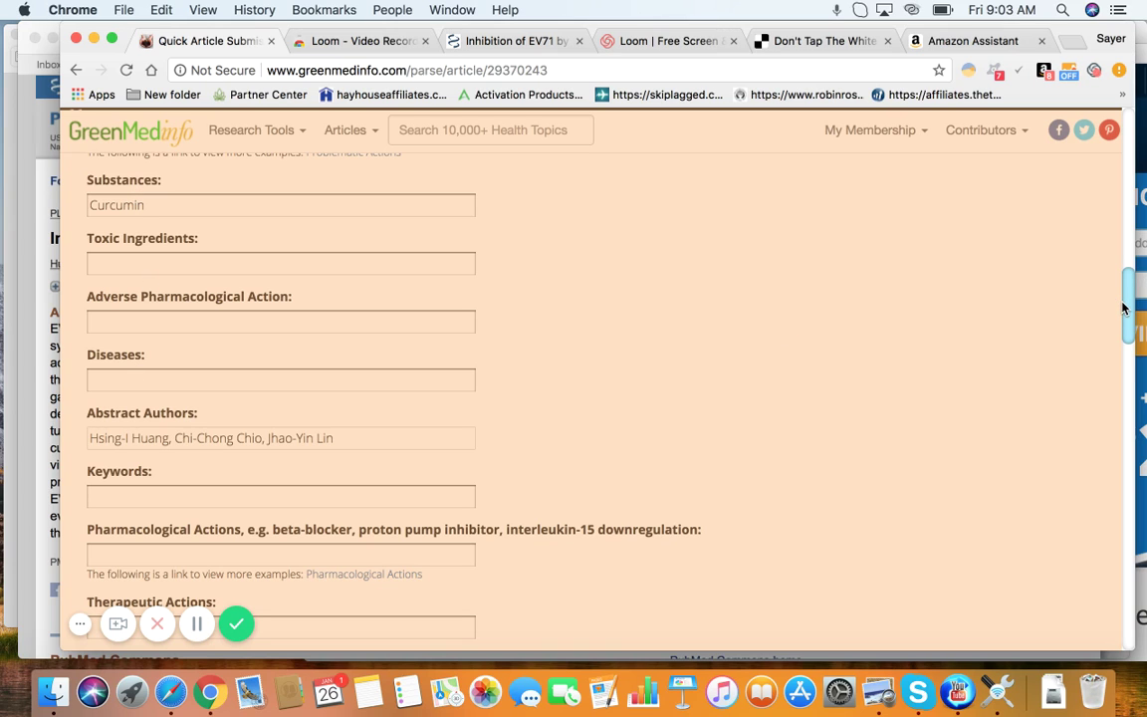
left_click_drag(1125, 310, 1142, 480)
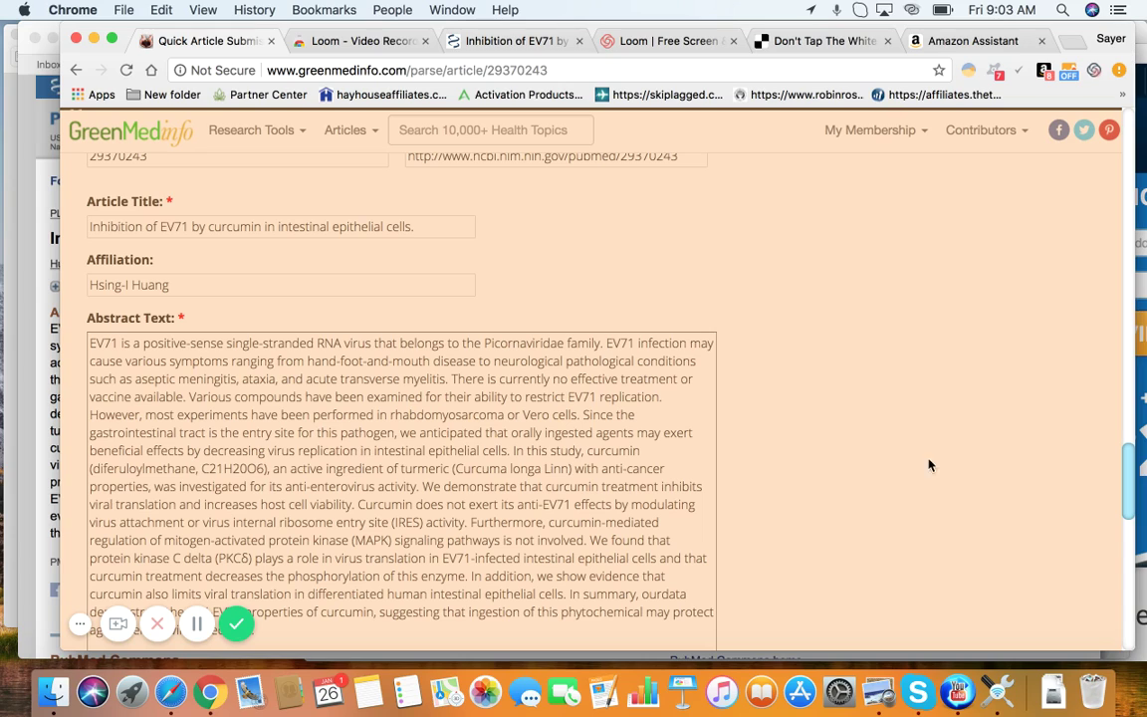
left_click_drag(120, 340, 349, 355)
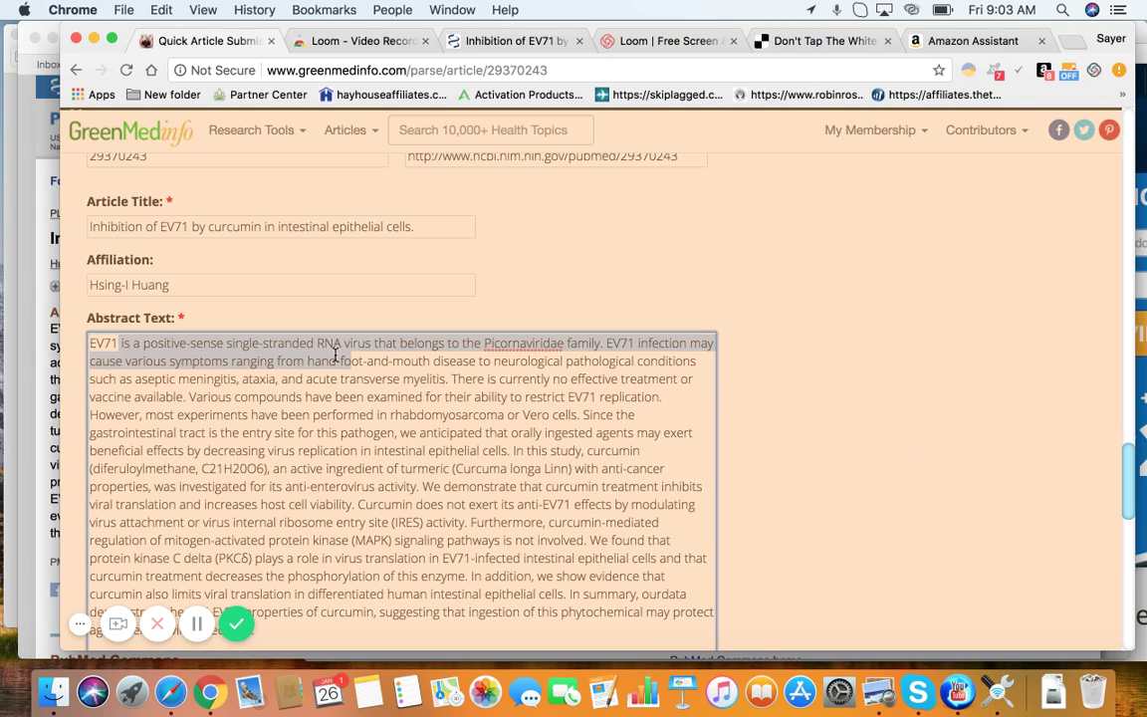
left_click(205, 341)
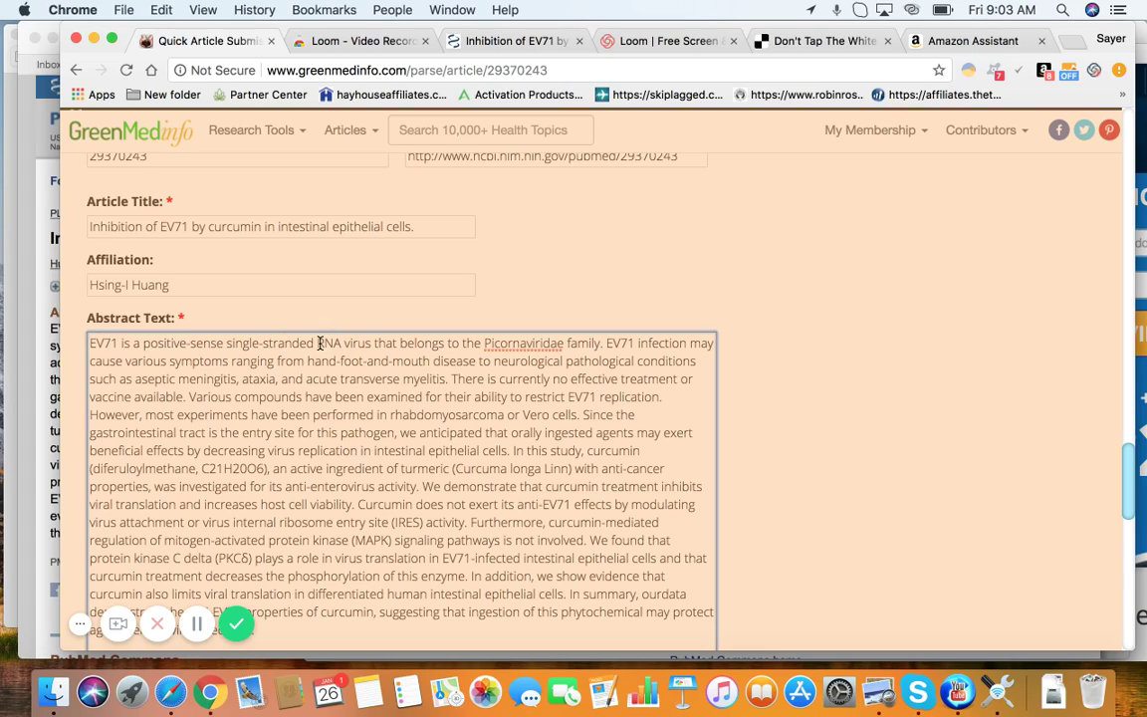
left_click_drag(316, 343, 368, 346)
double_click(116, 342)
scroll(1126, 443, "up", 3)
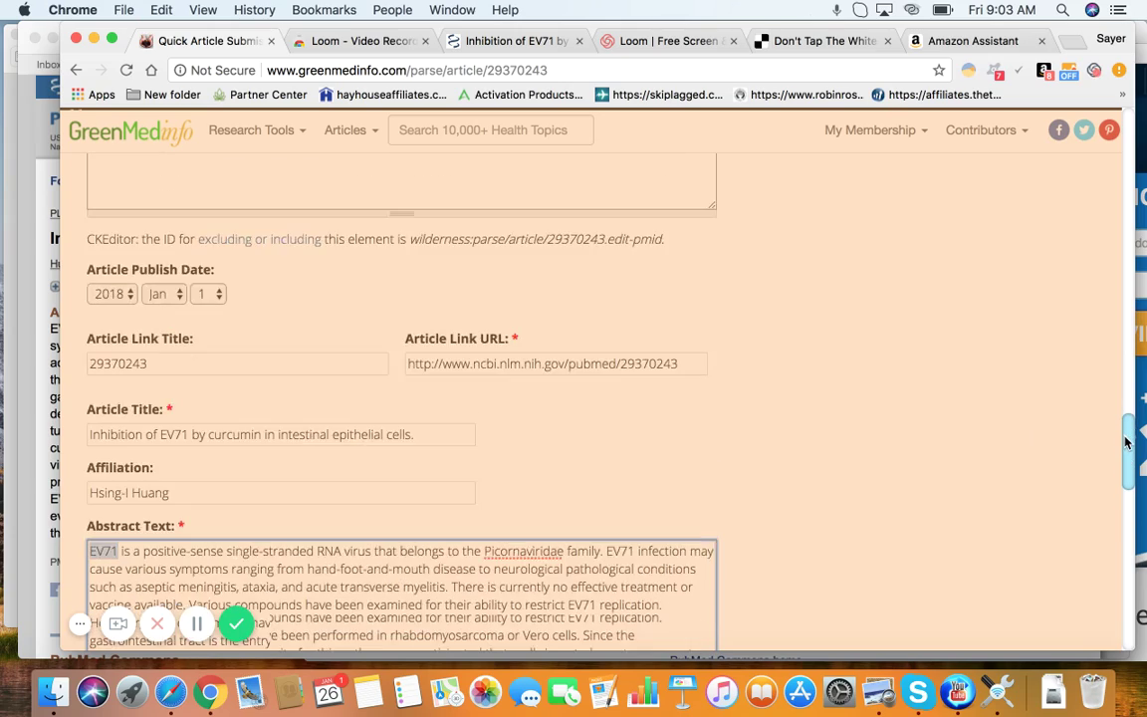
Try EV71 in the Diseases field, replace it with "RNA V" and choose RNA Virus Infections
left_click_drag(1126, 443, 1128, 310)
left_click(150, 293)
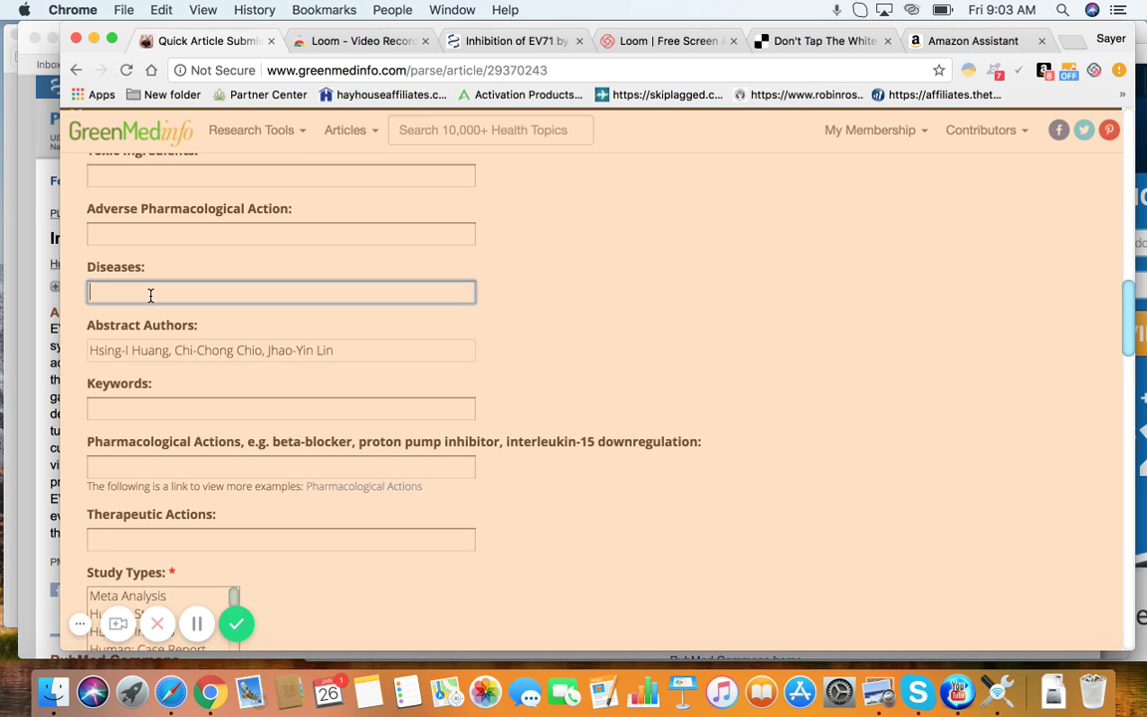
type("EV71")
key("BackSpace")
key("BackSpace")
key("BackSpace")
key("BackSpace")
type("RNA V")
left_click(174, 313)
Compare the Pharmacological Actions suggestions for "antiv", "anti-" and "anti-v"
left_click_drag(1127, 310, 1126, 311)
left_click(169, 453)
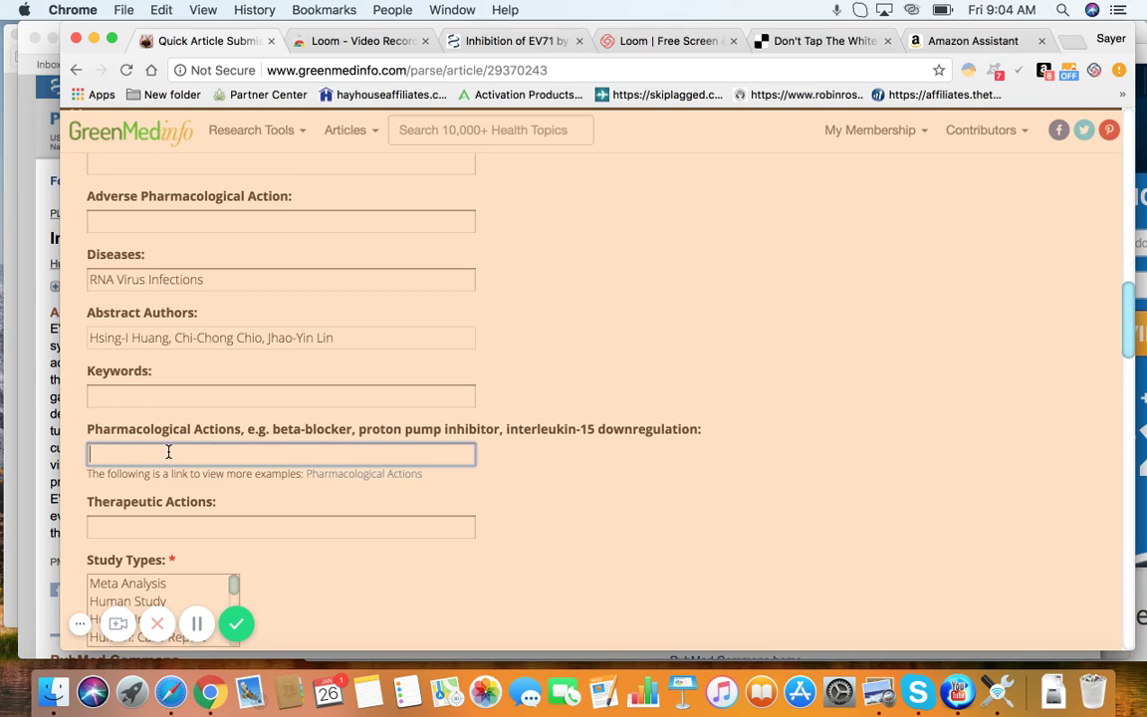
type("antiv")
key("BackSpace")
type("-")
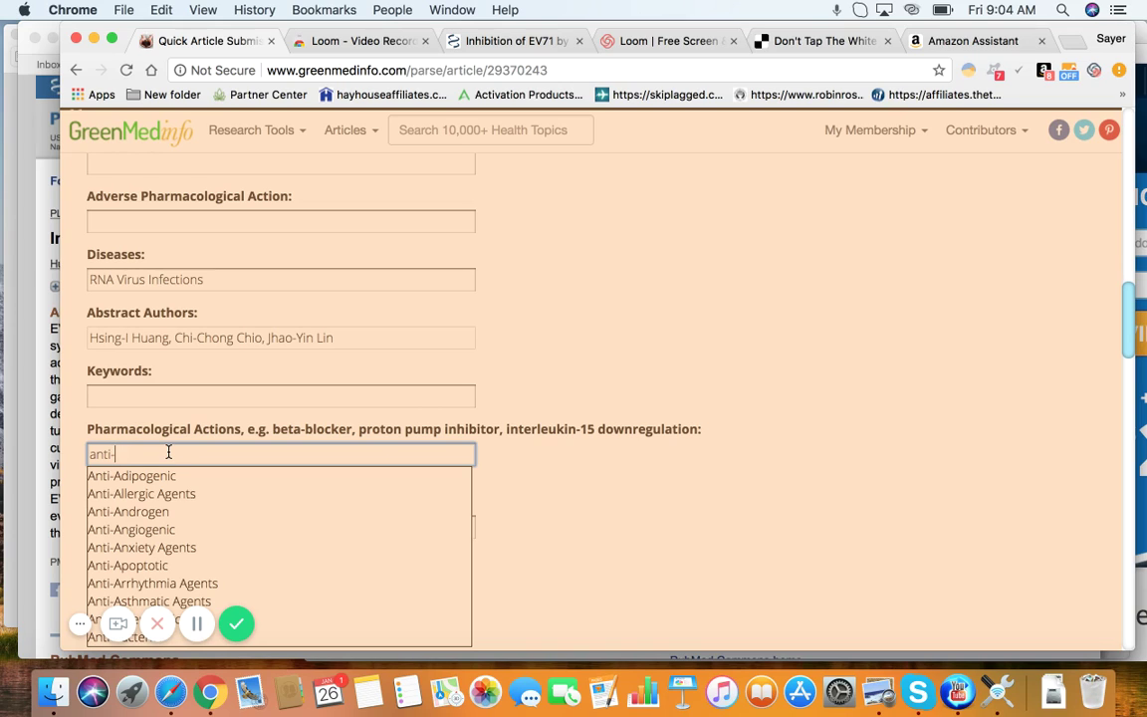
key("BackSpace")
type("v")
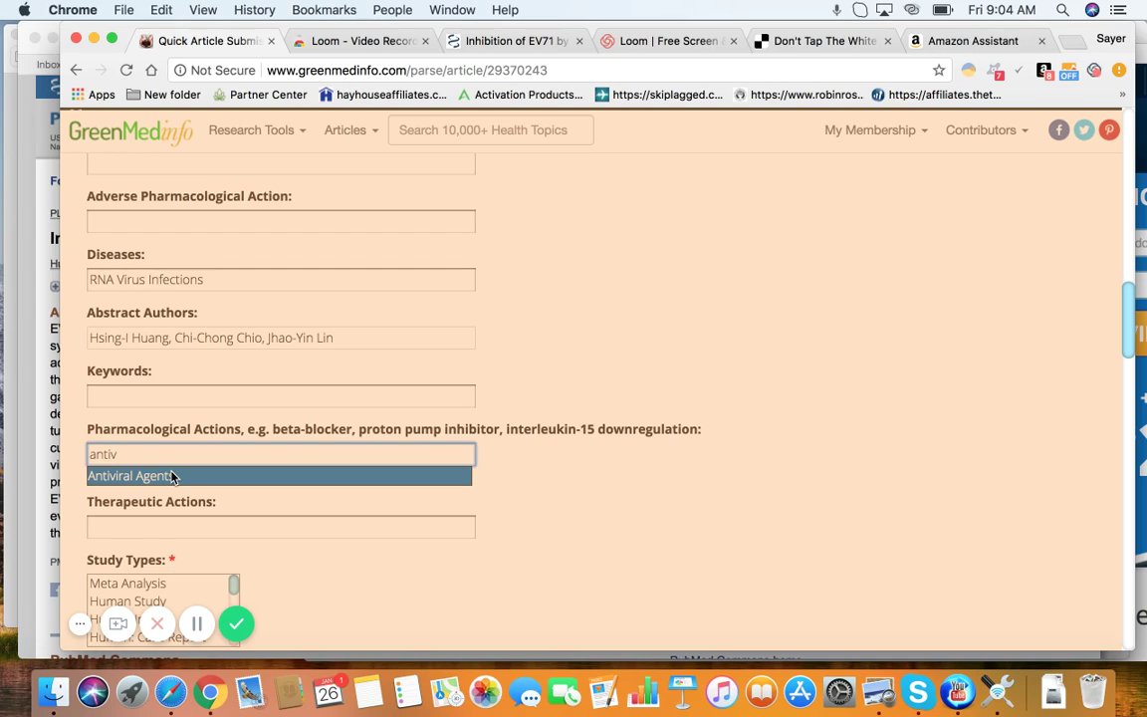
key("BackSpace")
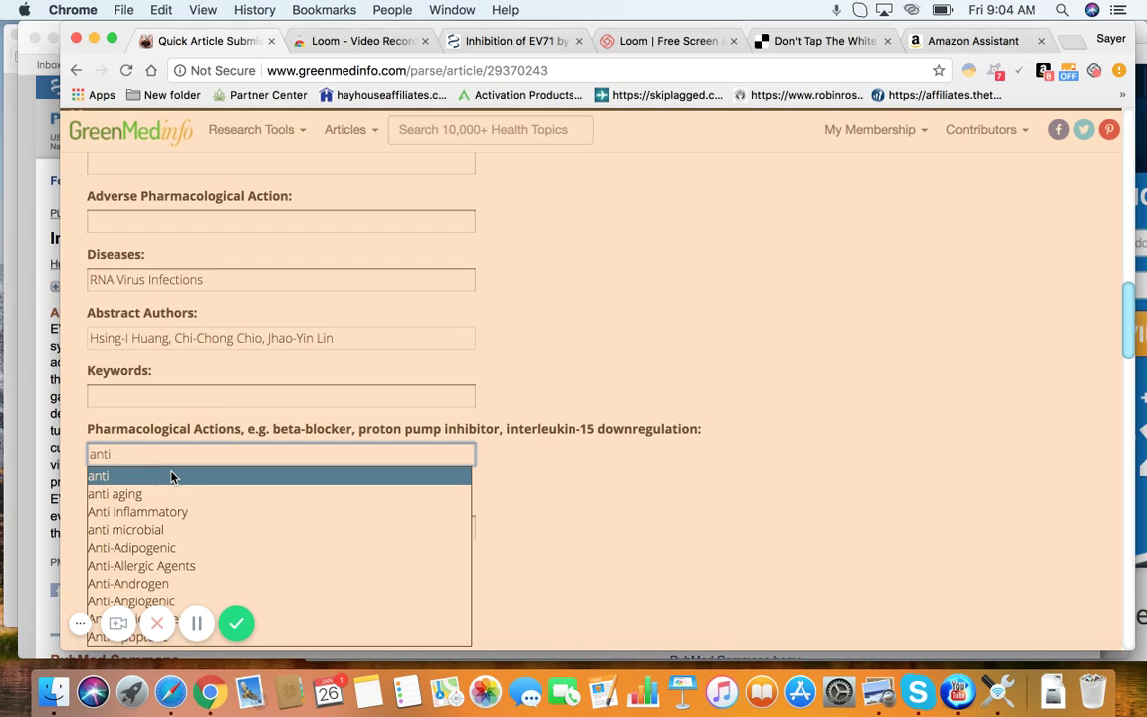
type("-v")
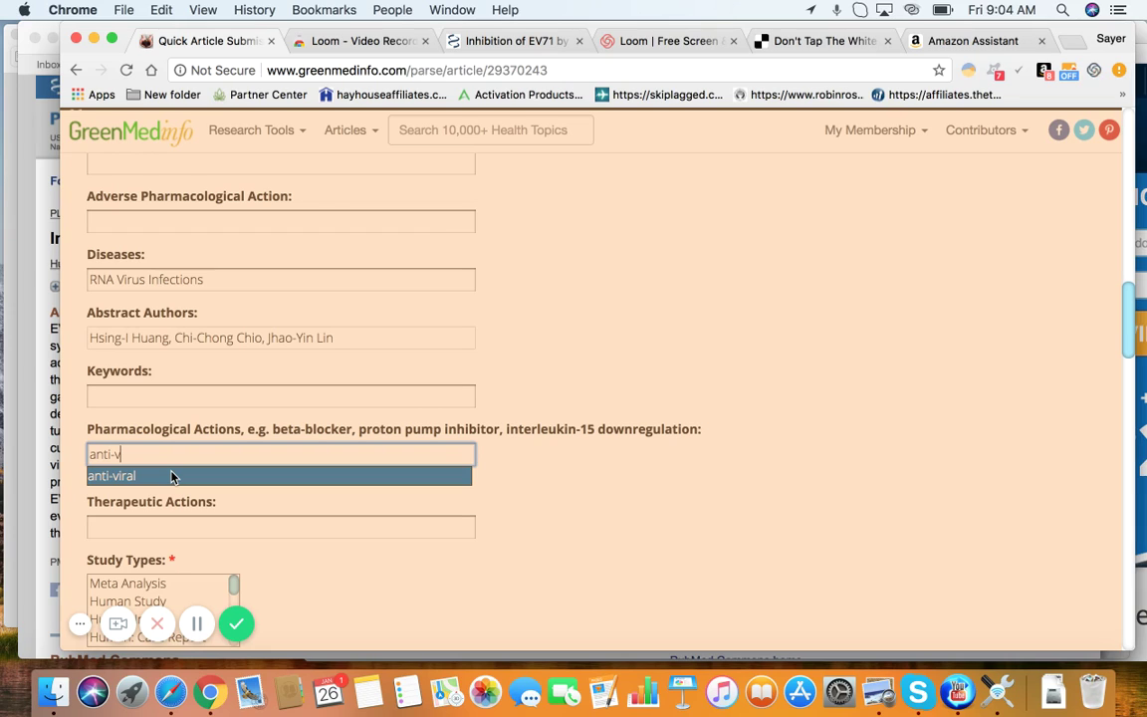
Clear the Pharmacological Actions entry and look up the capitalised spelling "Anti-vir" instead
key("BackSpace")
key("BackSpace")
key("BackSpace")
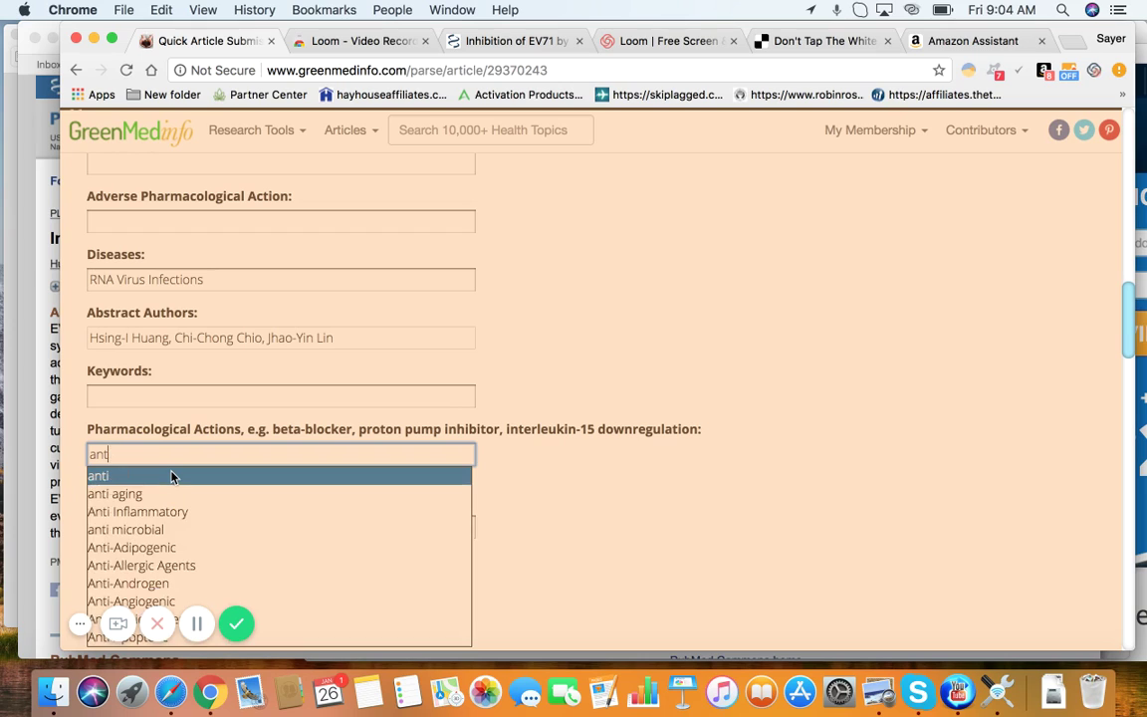
key("BackSpace")
key("BackSpace")
key("BackSpace")
type("Anti")
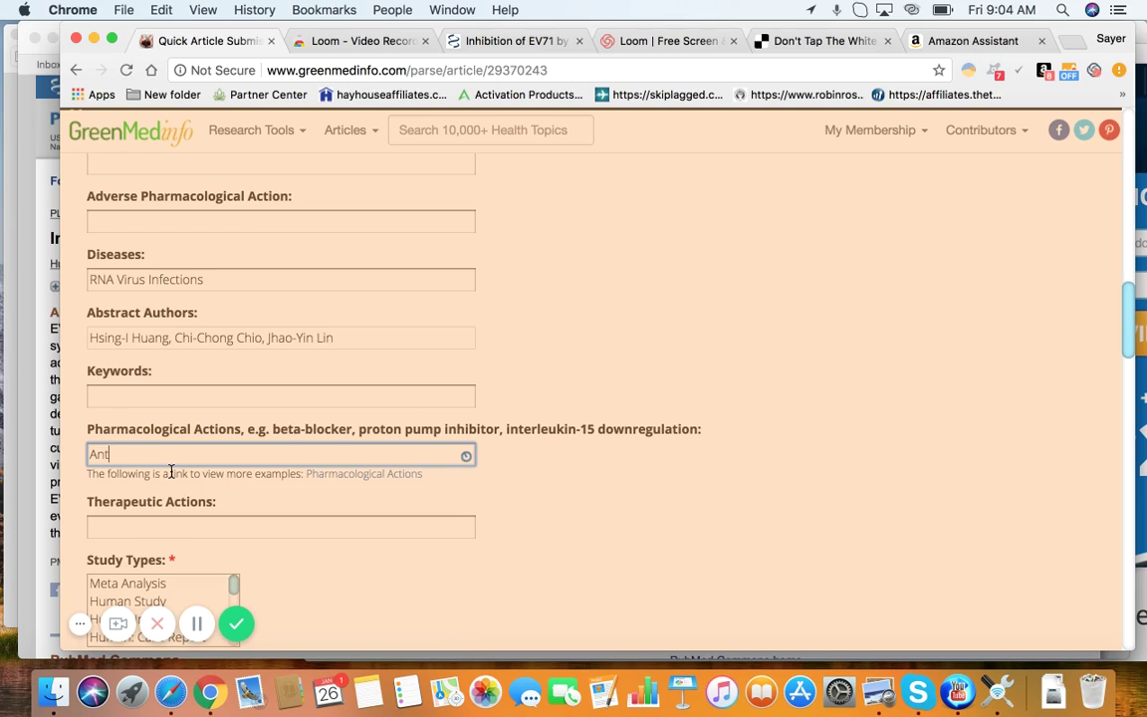
type("-")
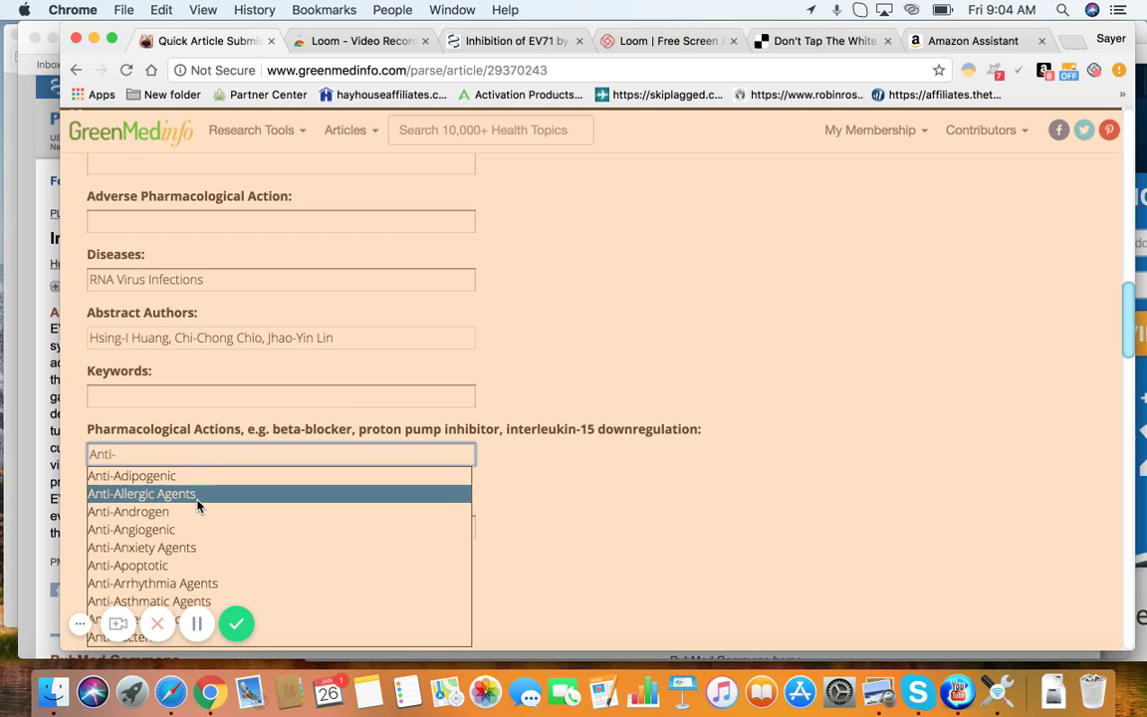
type("vir")
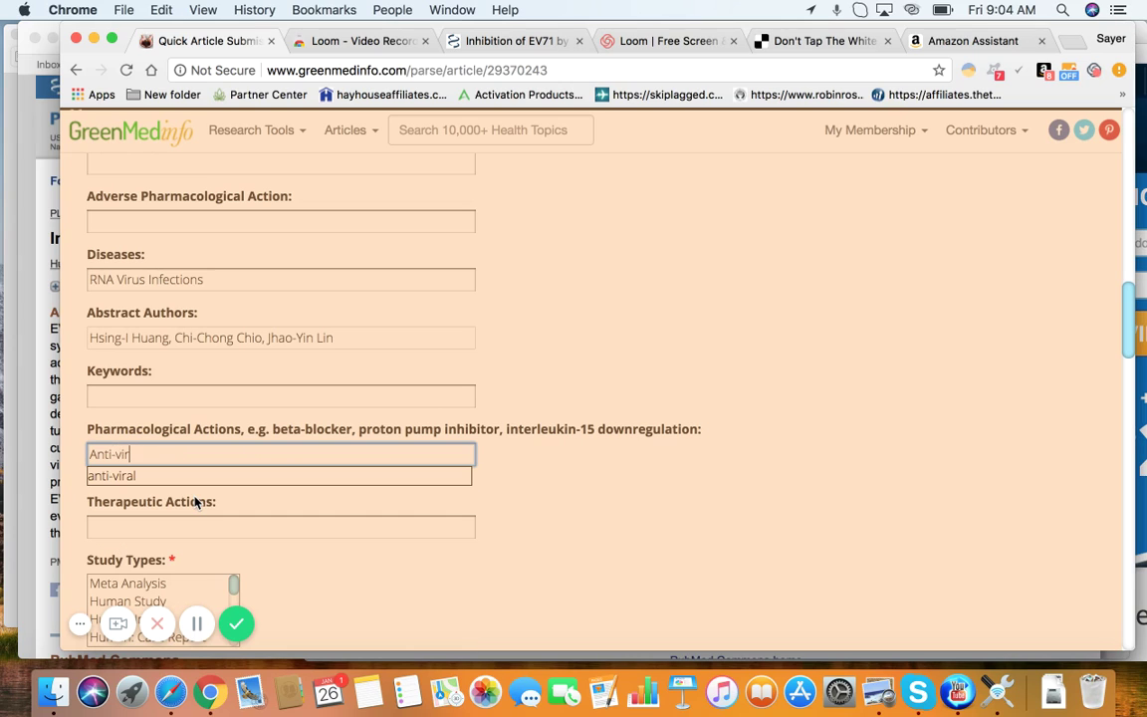
Correct the Pharmacological Actions entry to Antiviral Agents and choose the matching suggestion
key("BackSpace")
key("BackSpace")
key("BackSpace")
key("BackSpace")
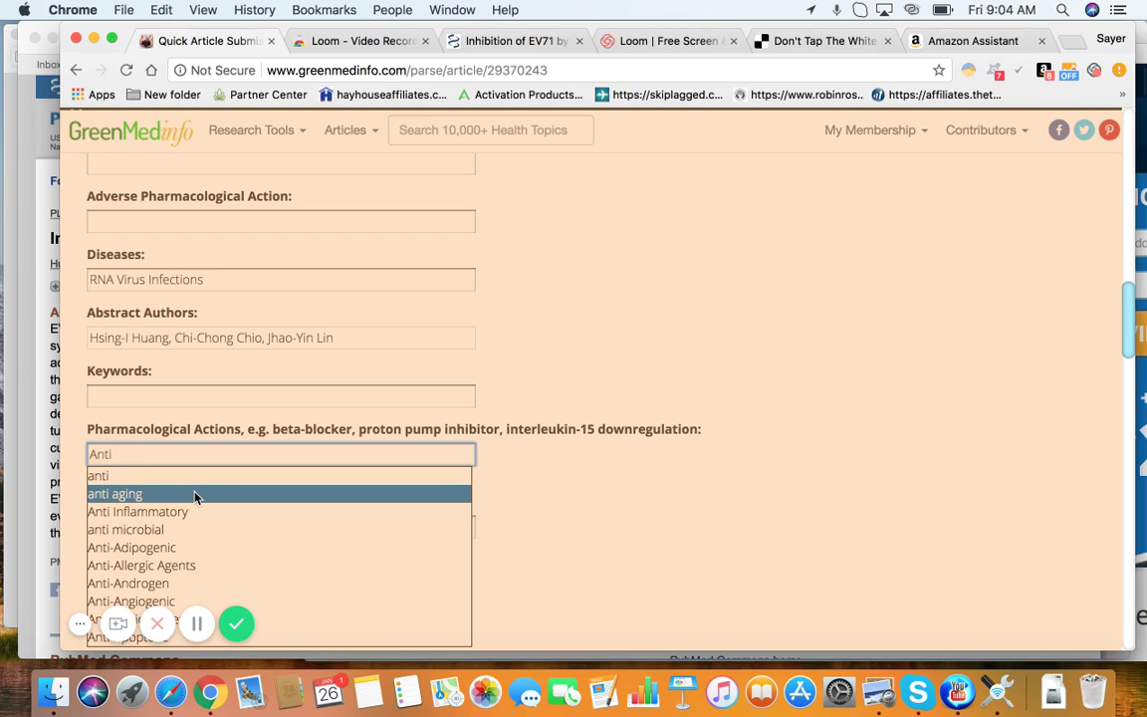
type("-Vi")
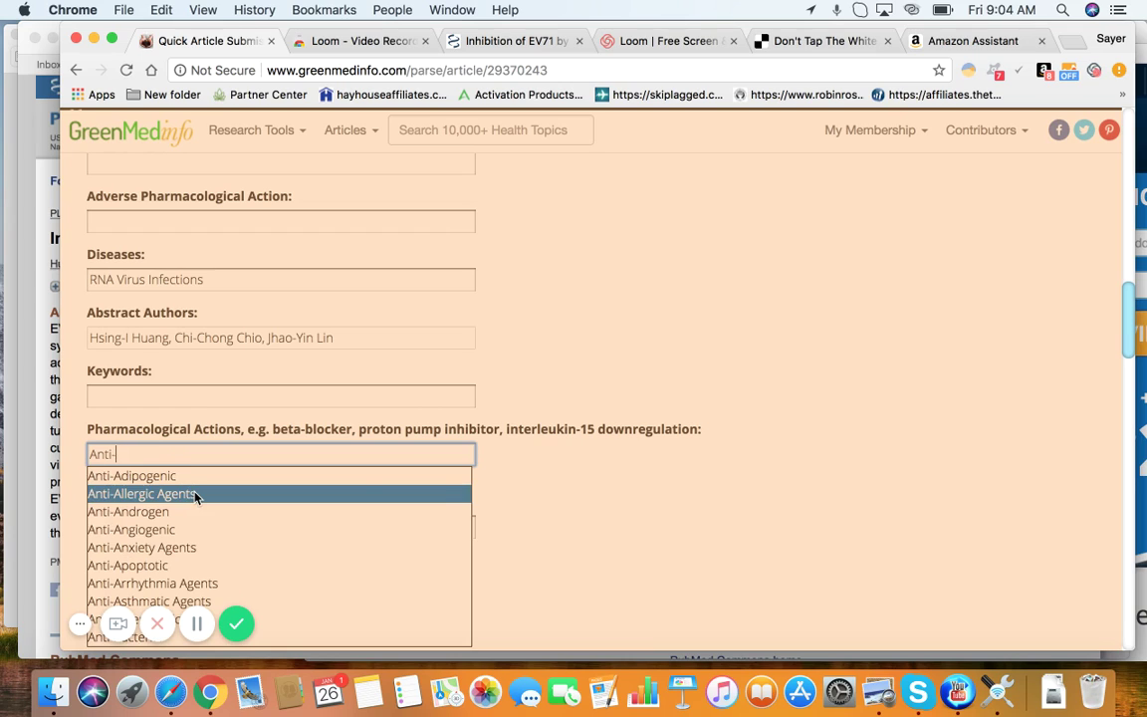
key("BackSpace")
key("BackSpace")
key("BackSpace")
type("viral Agents")
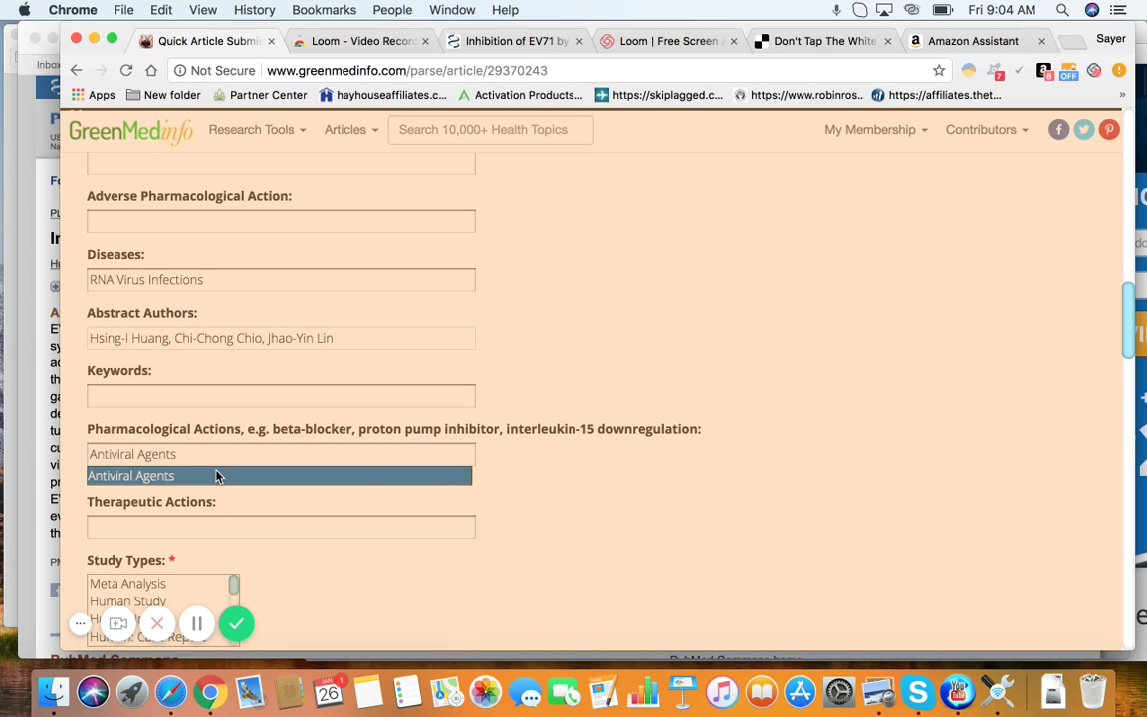
left_click(218, 477)
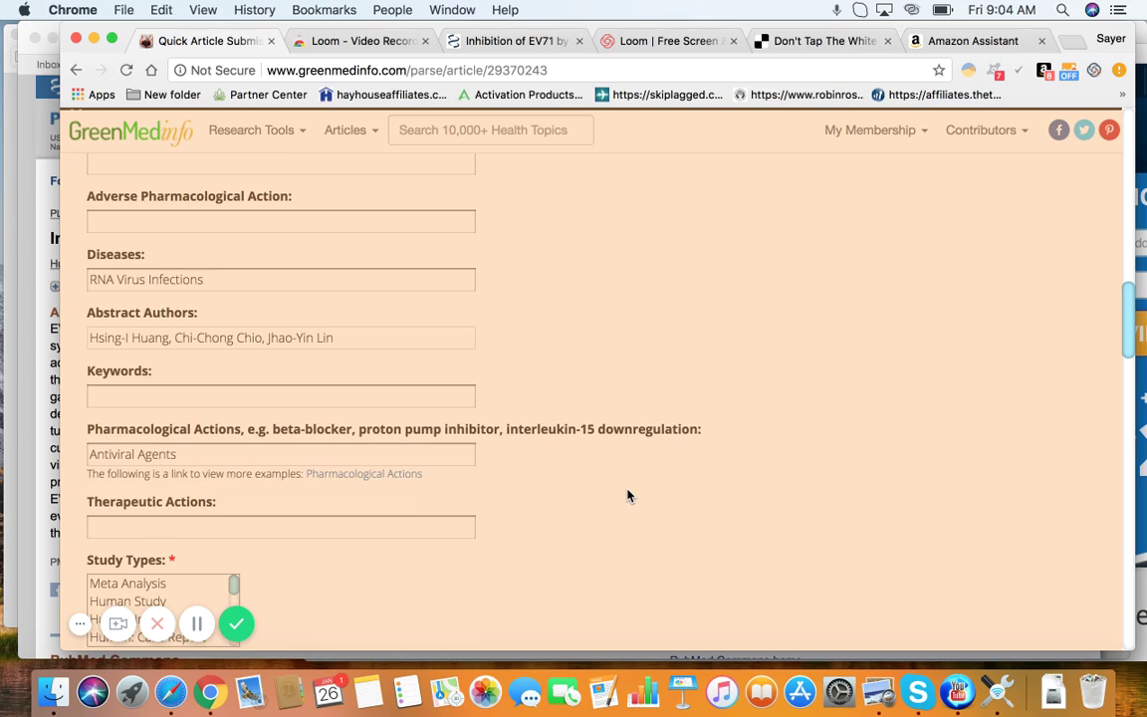
Choose In Vitro Study in the required Study Types list
scroll(628, 495, "down", 5)
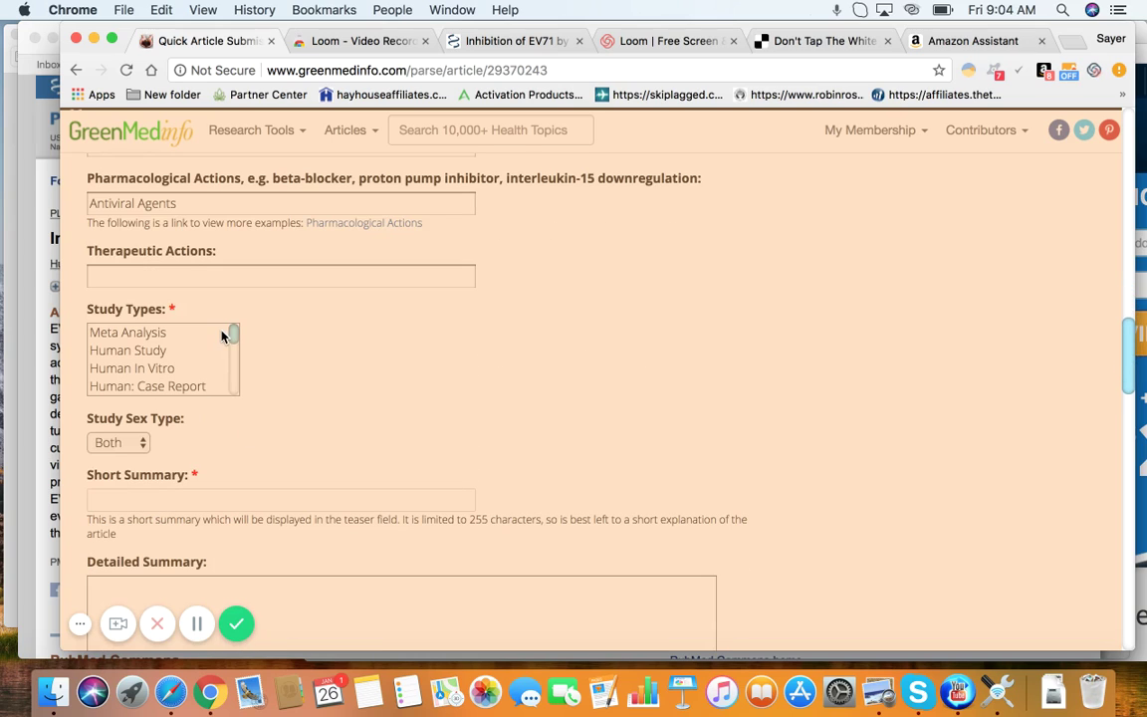
left_click_drag(235, 337, 239, 377)
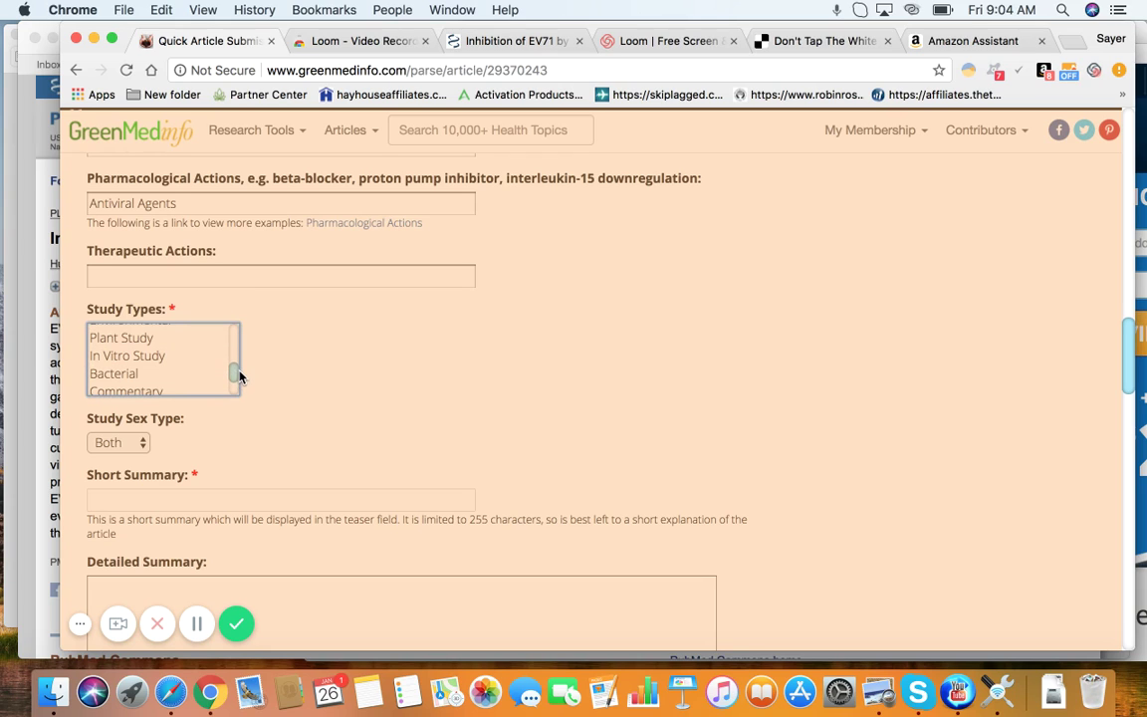
left_click(179, 361)
left_click(436, 376)
scroll(435, 376, "down", 2)
scroll(435, 377, "down", 3)
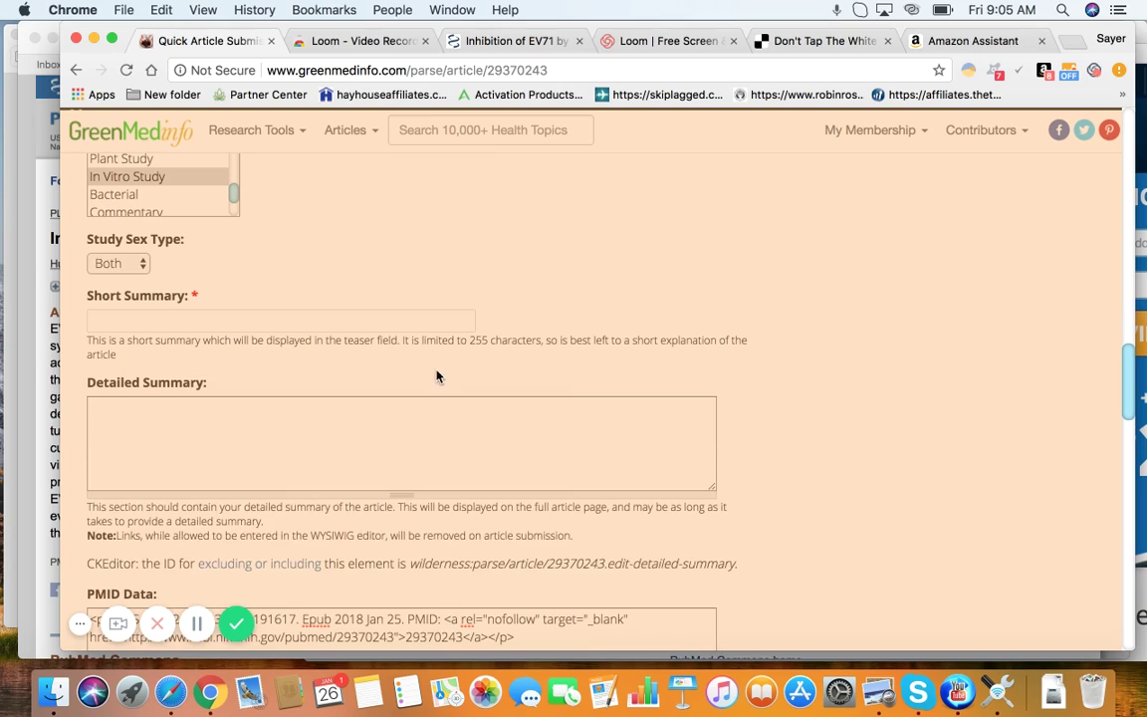
Review the Study Sex Type options and keep Both selected
left_click(115, 263)
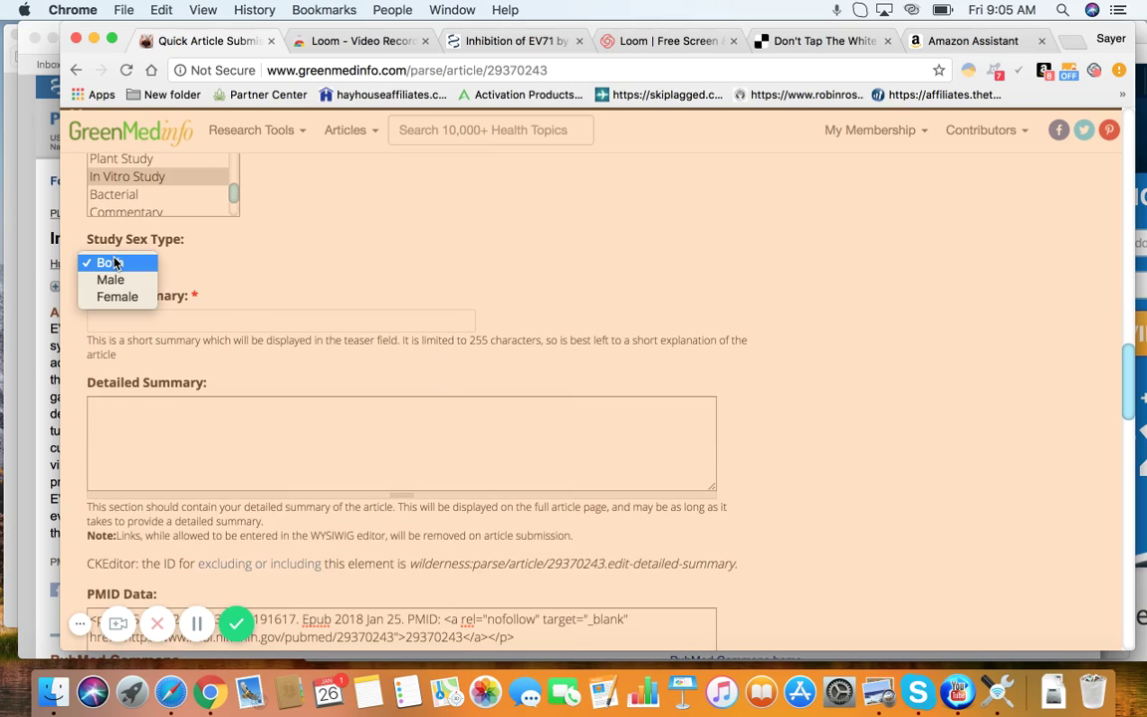
left_click(115, 263)
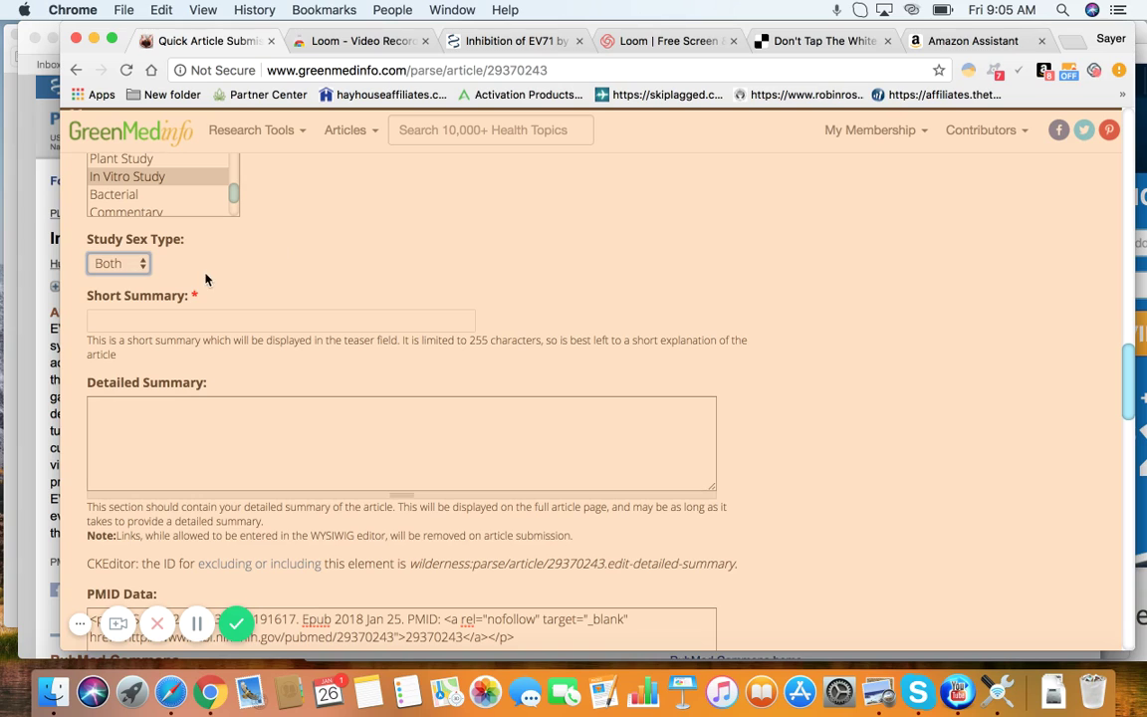
left_click(119, 263)
left_click(115, 263)
left_click(362, 259)
Copy the full Article Title, "Inhibition of EV71 by curcumin in intestinal epithelial cells.", into the empty Short Summary field
scroll(362, 259, "down", 5)
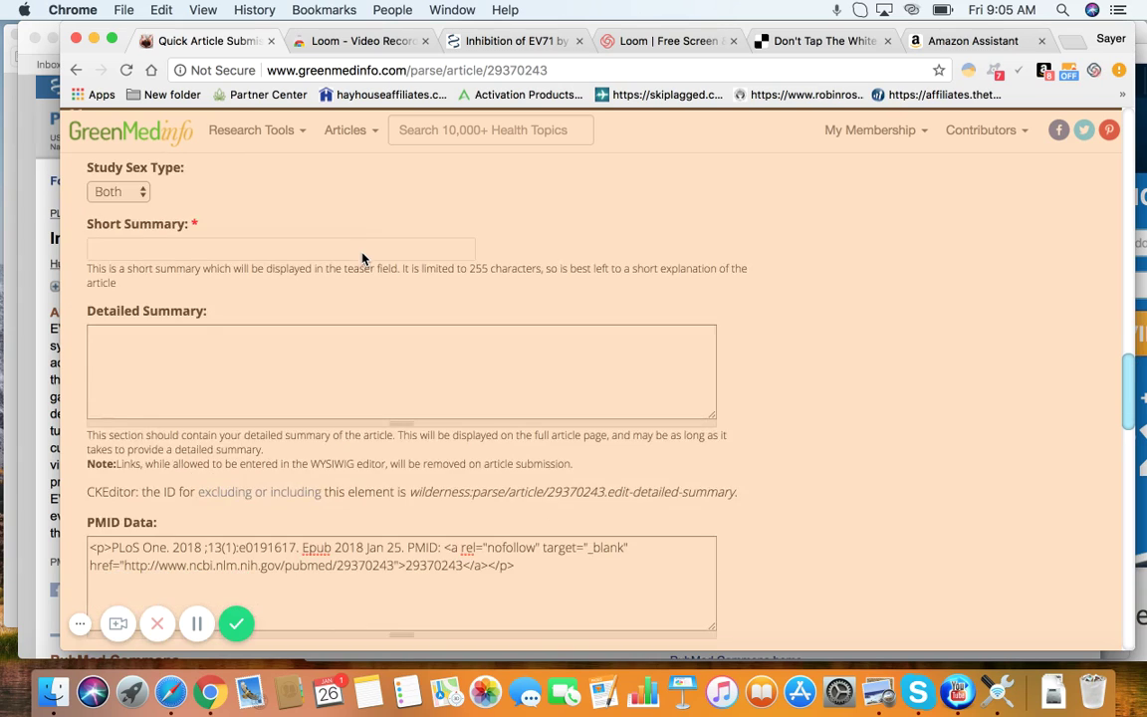
scroll(361, 252, "down", 3)
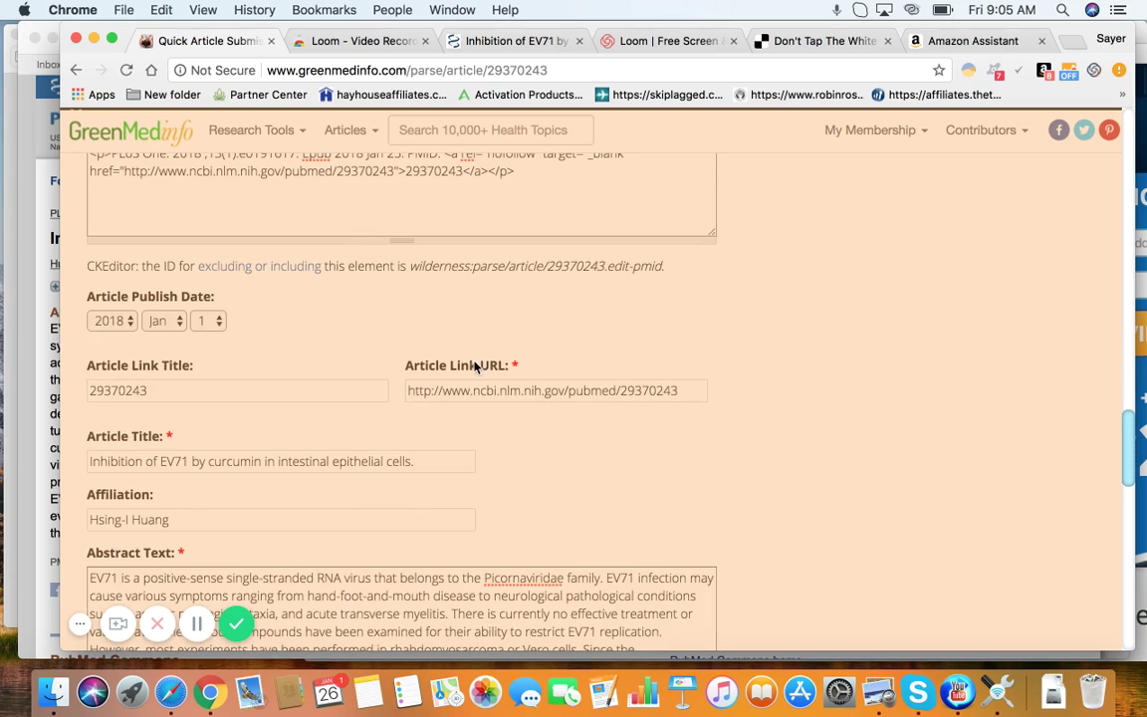
left_click(449, 469)
left_click_drag(447, 467, 319, 440)
key("super+c")
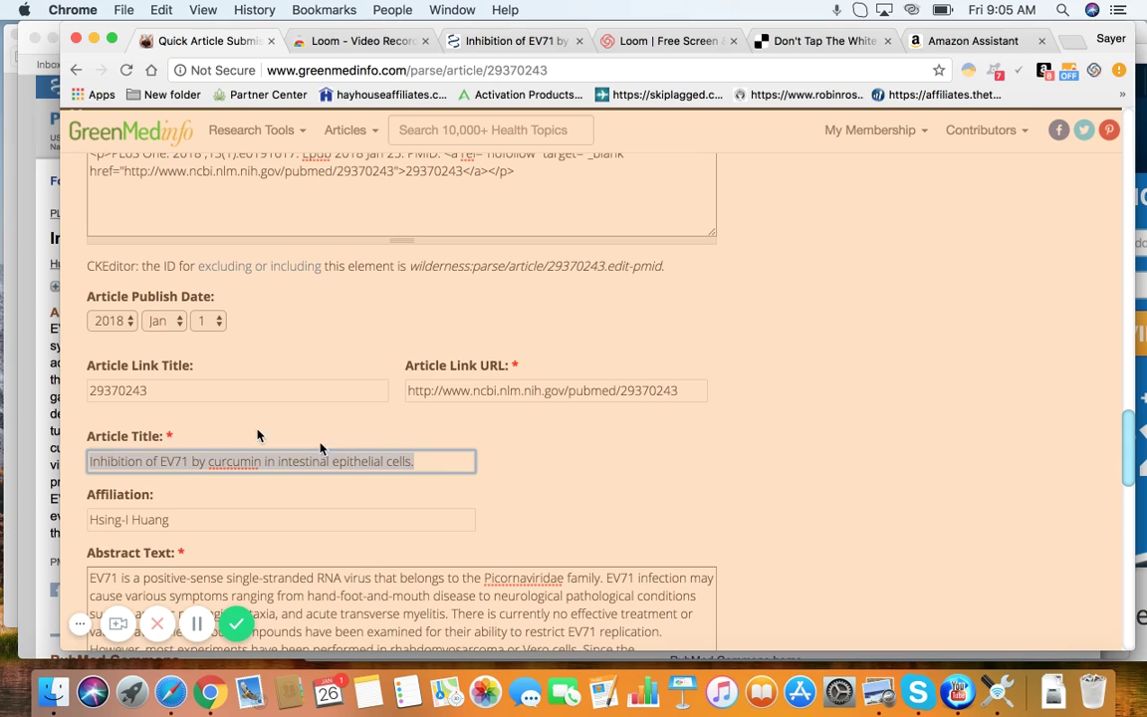
left_click(875, 434)
scroll(874, 434, "up", 7)
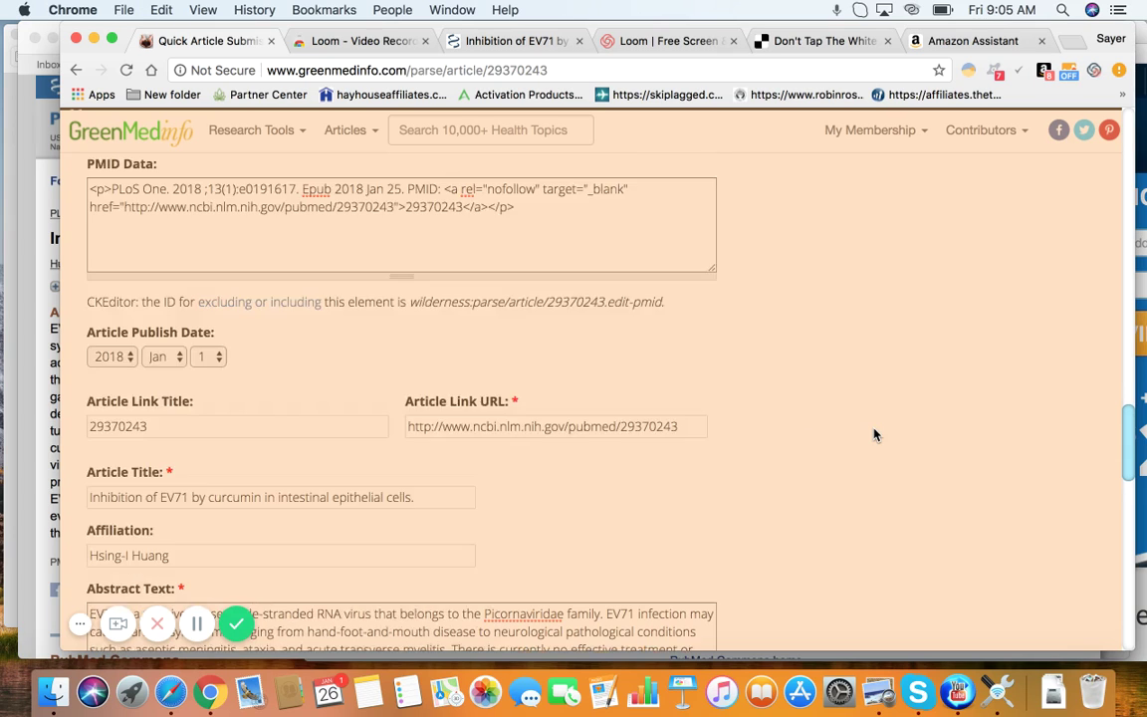
scroll(874, 434, "up", 2)
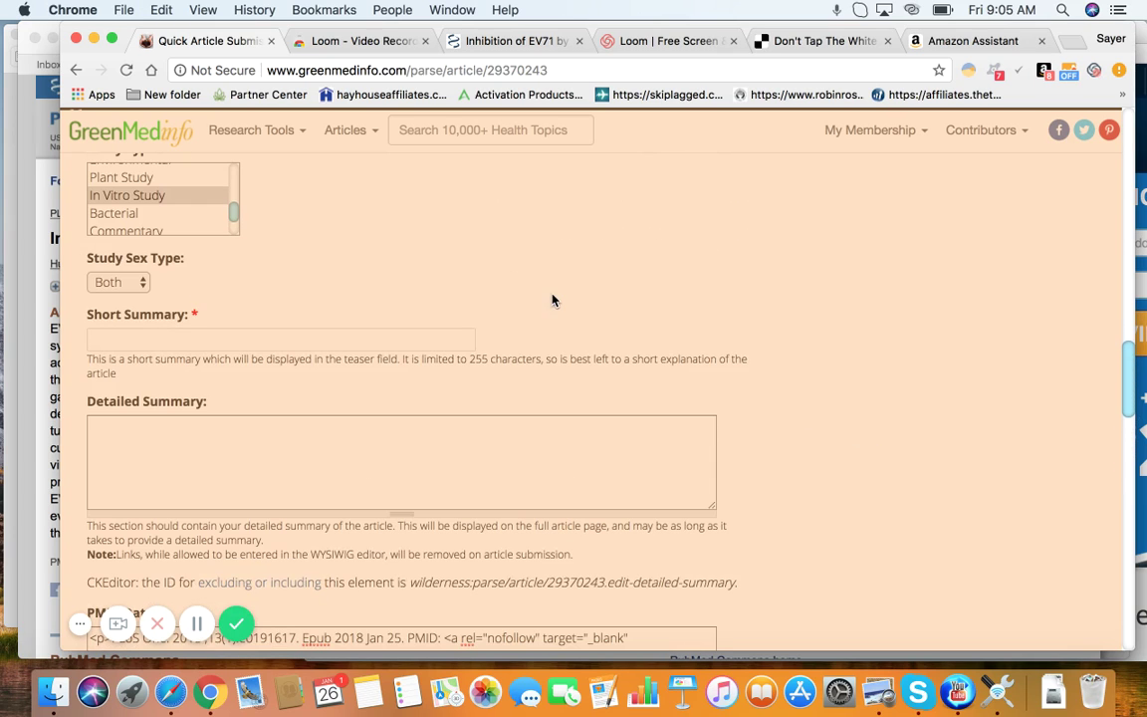
left_click(189, 338)
key("super+v")
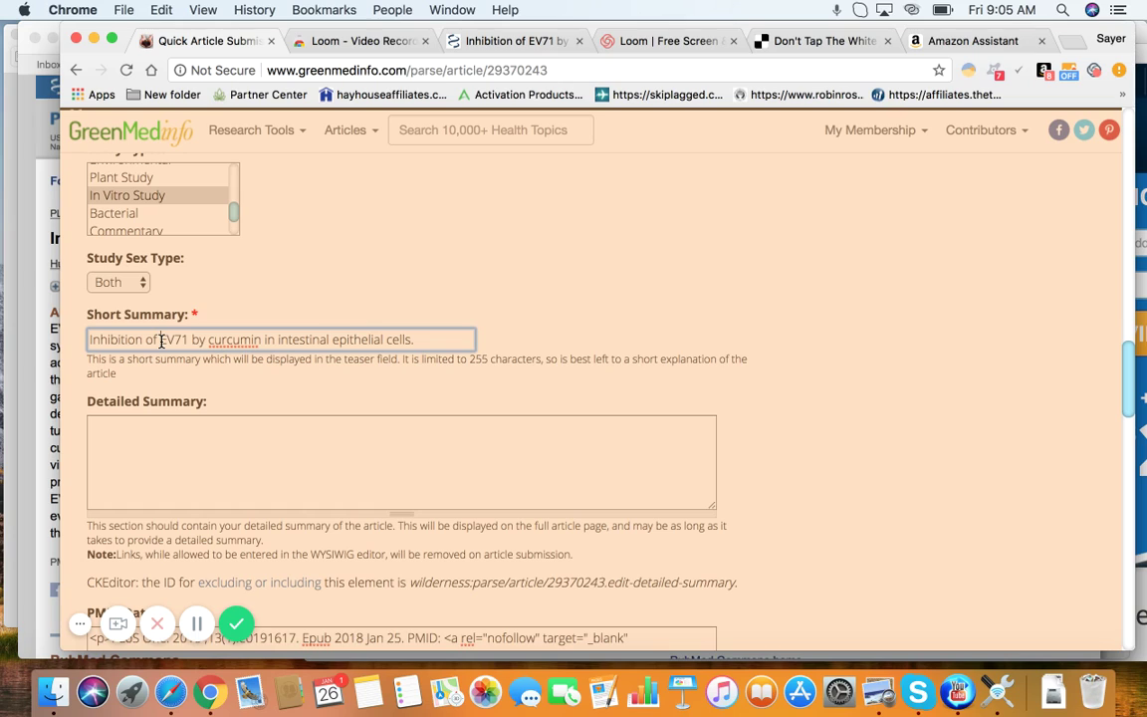
Reword the Short Summary to "Curcumin inhibits RNA Virus in intestinal epithelial cells."
left_click_drag(161, 340, 184, 338)
type("RNA Virus")
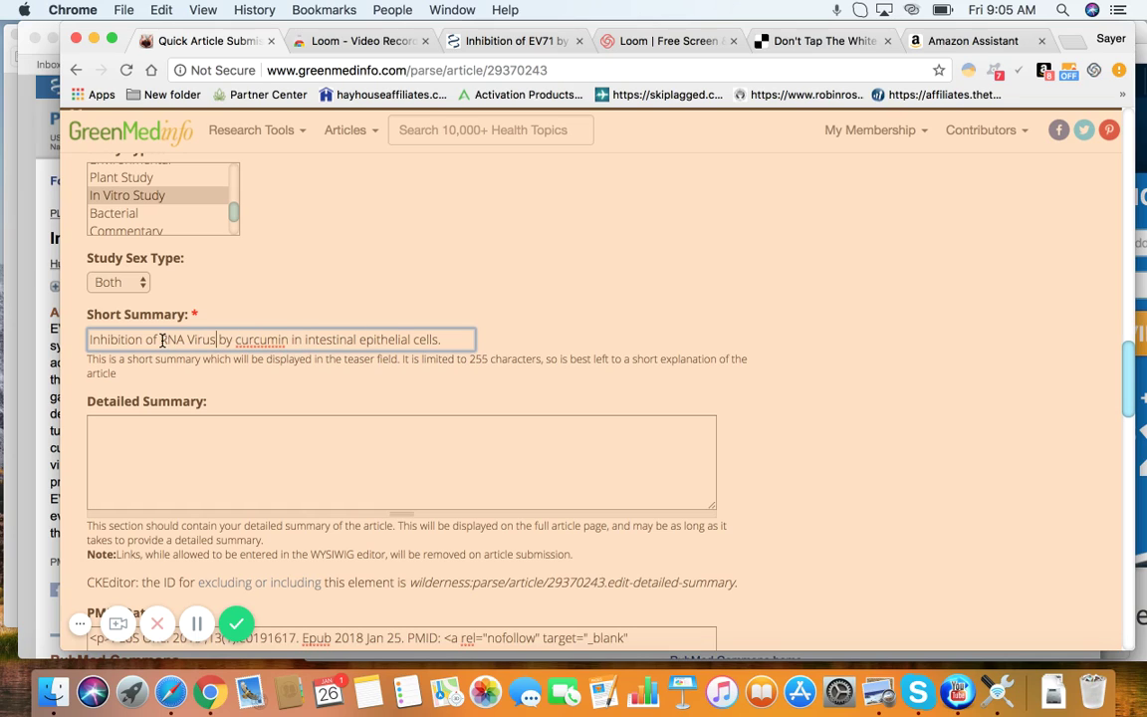
left_click_drag(286, 339, 93, 312)
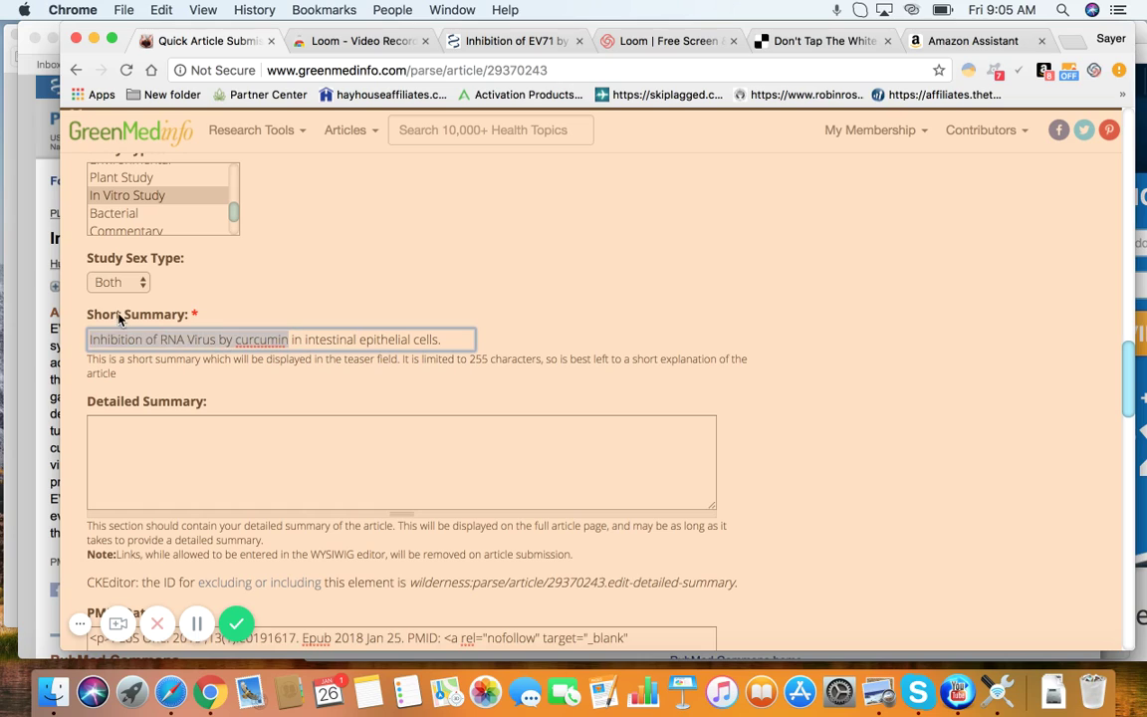
type("Curcumin ")
type("inhibits ")
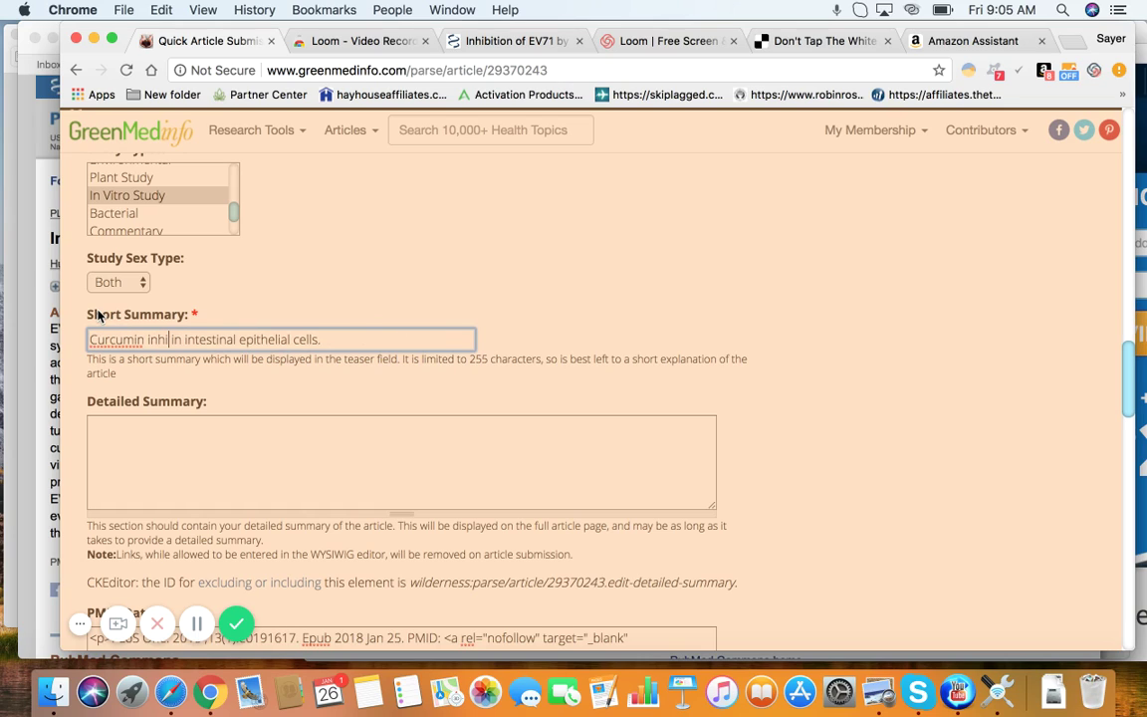
type("RNA Virus")
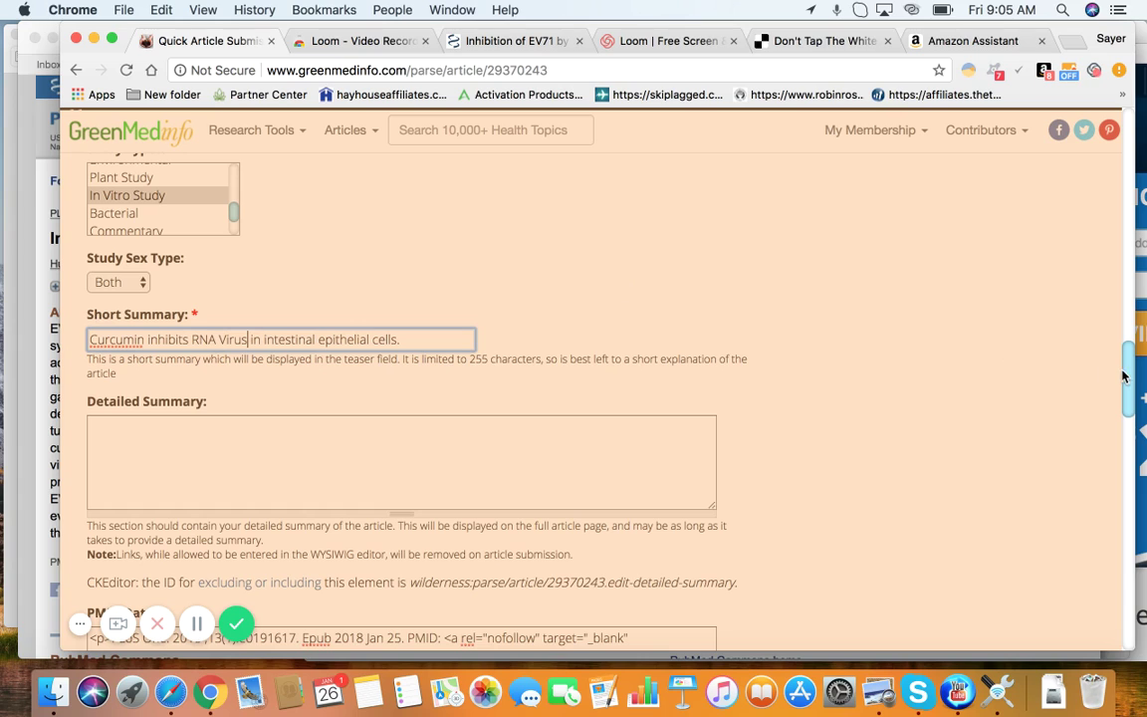
Check the virus name in the Abstract Text and add "(EV71)" after "RNA Virus" in the Short Summary
left_click_drag(1130, 376, 1134, 468)
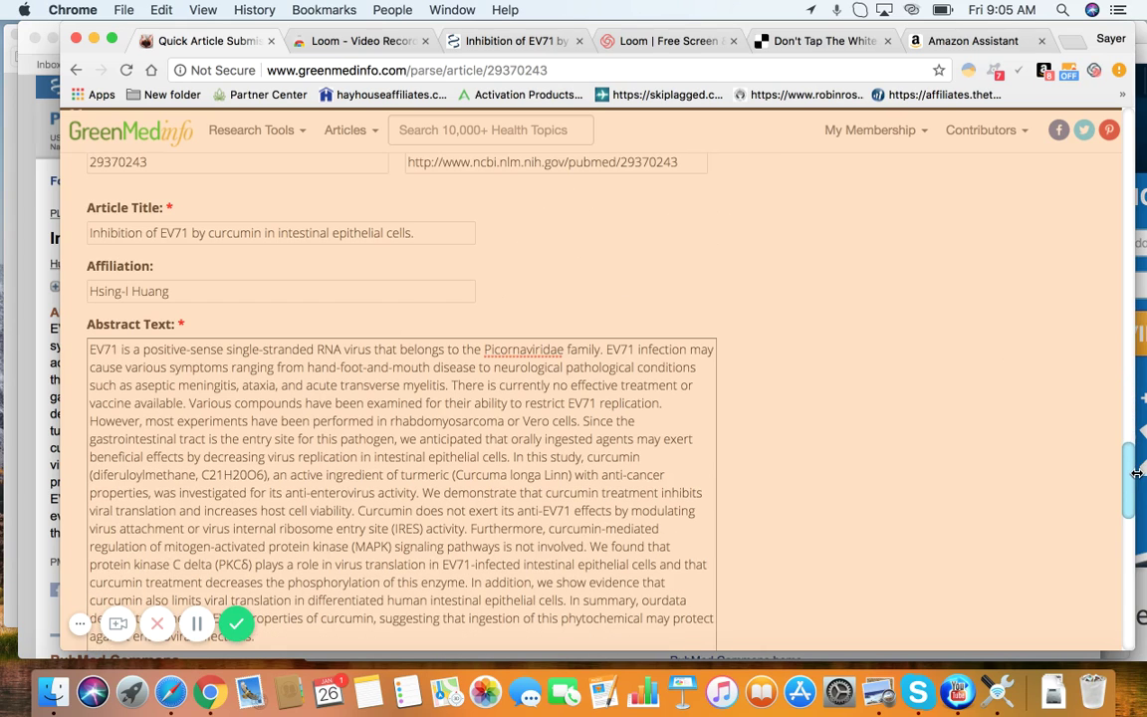
left_click_drag(120, 356, 72, 344)
left_click(83, 343)
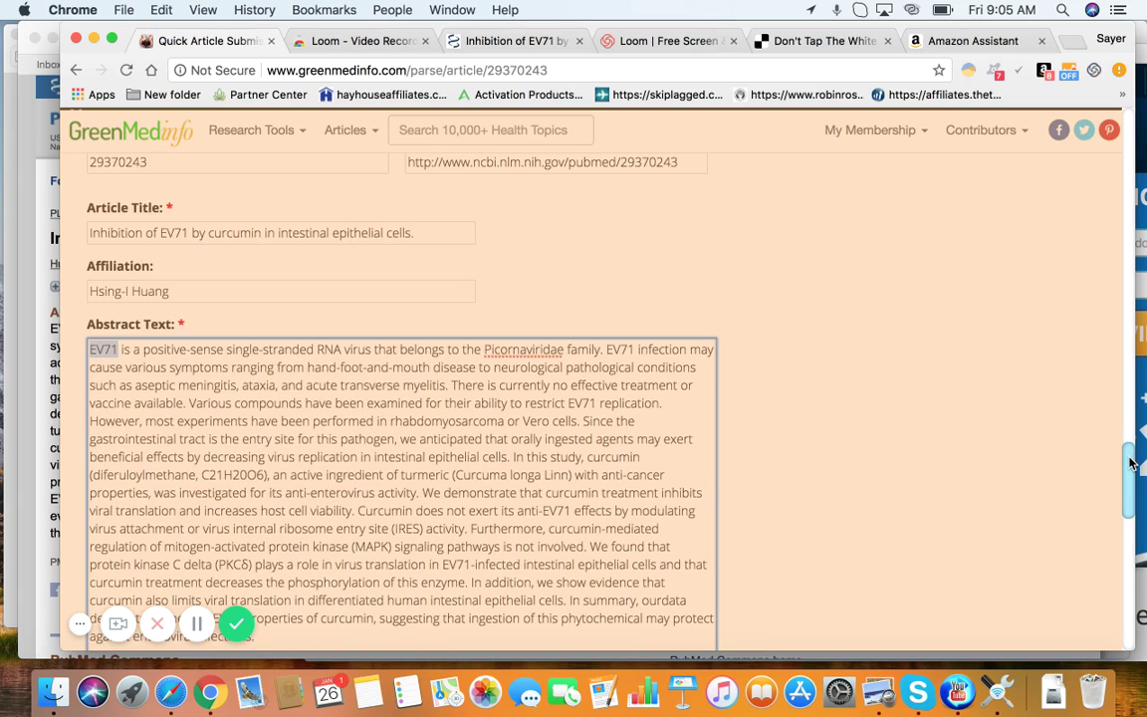
left_click_drag(1129, 456, 1129, 360)
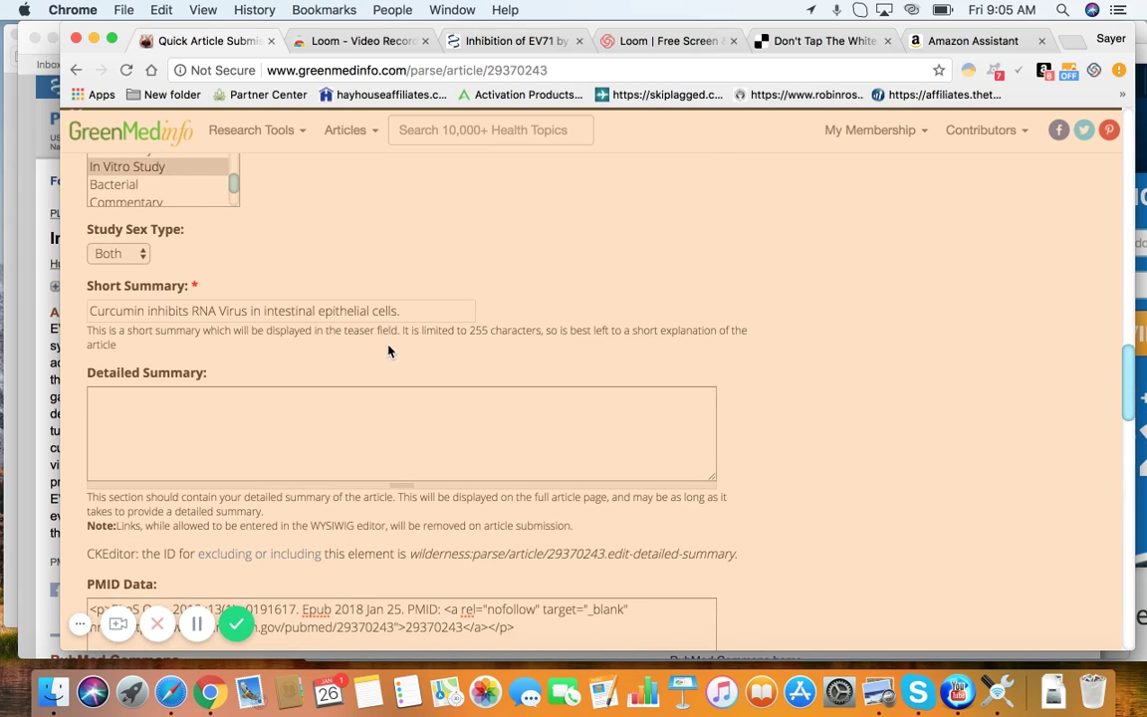
left_click(248, 310)
type("(EV71")
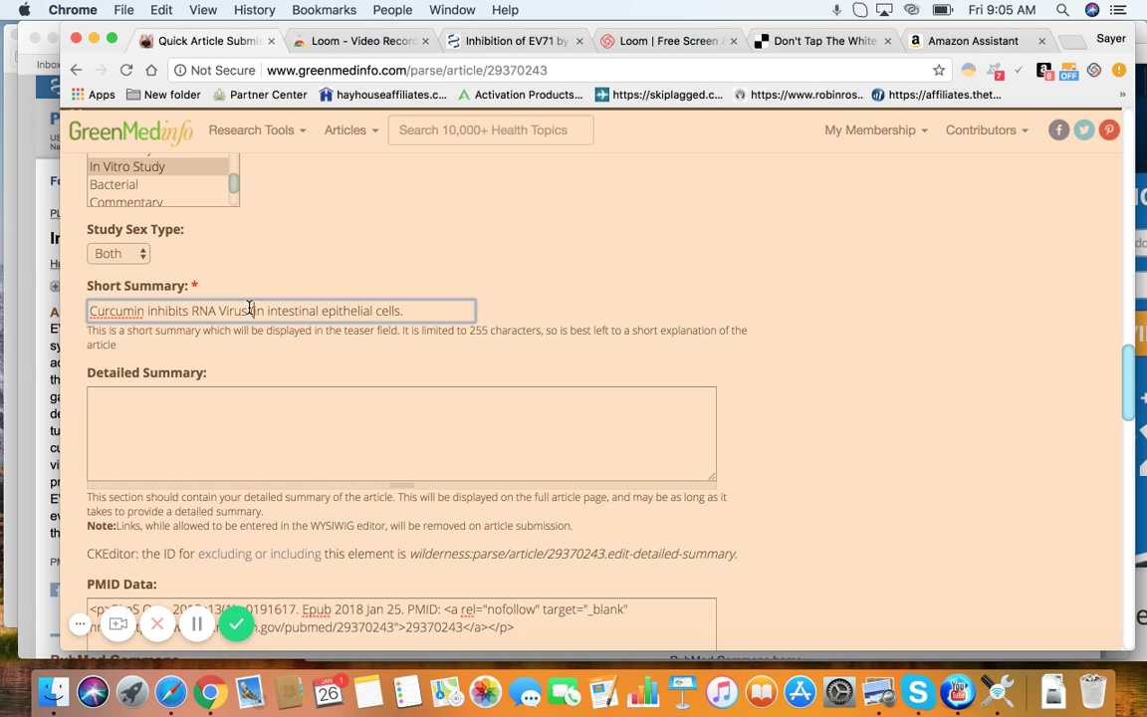
type(")")
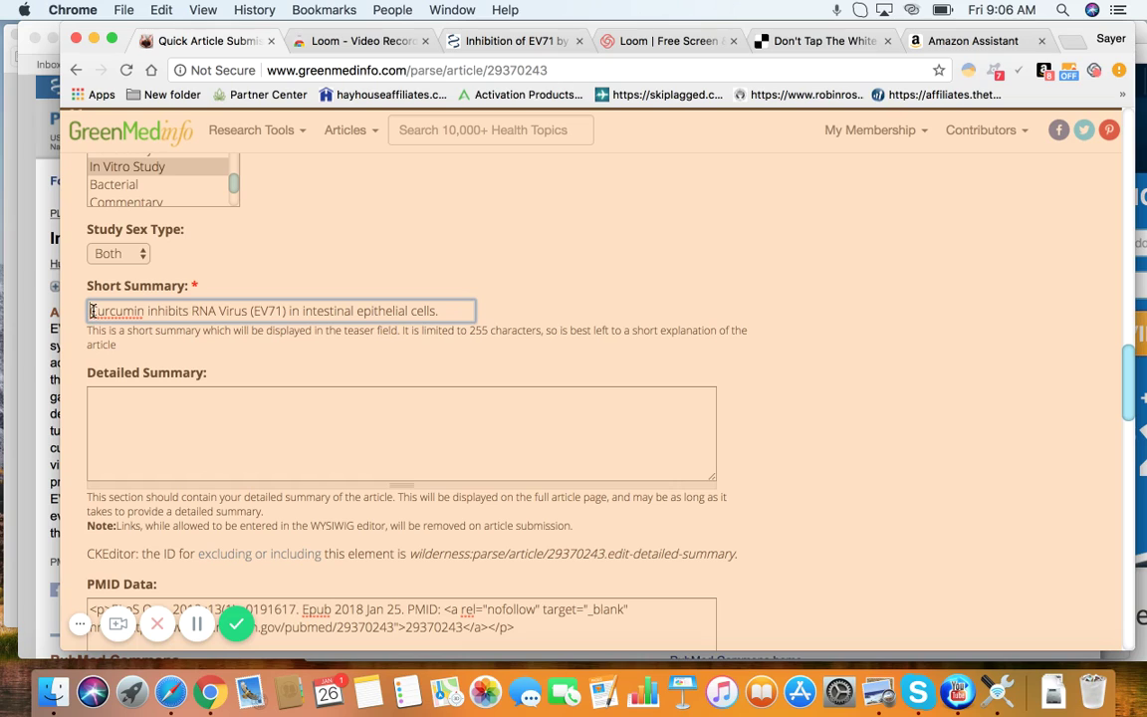
Insert "an" before "RNA Virus" in the Short Summary
left_click_drag(91, 312, 210, 318)
left_click(192, 313)
type("an")
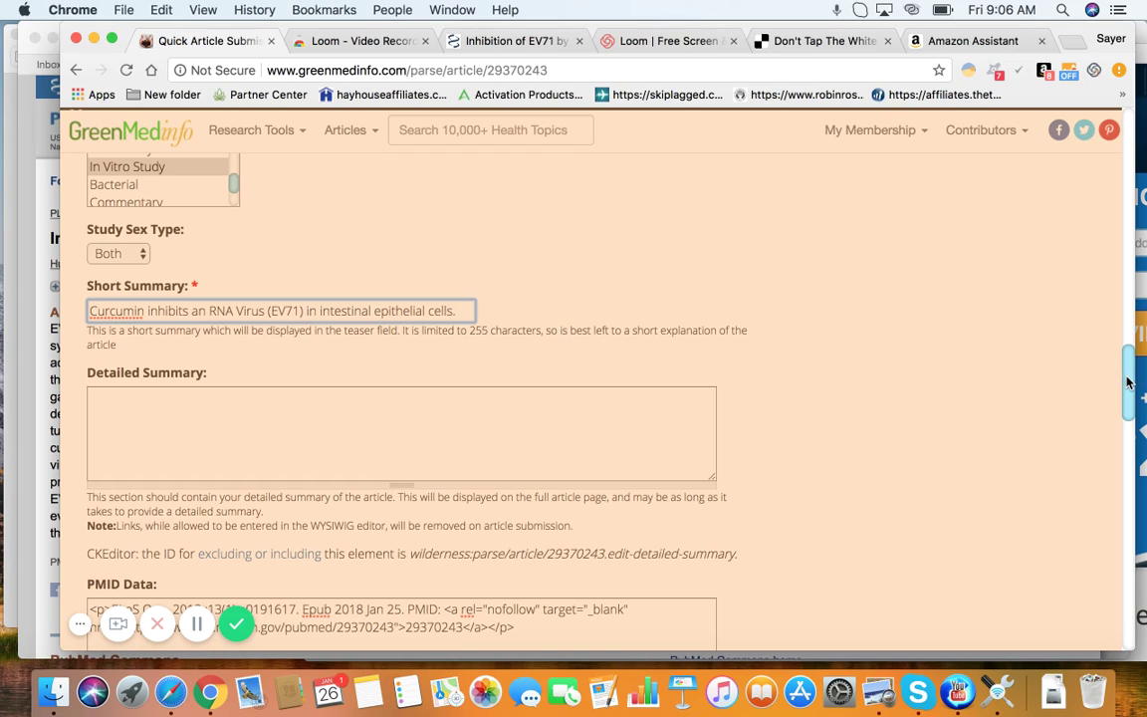
Leave the Detailed Summary blank, look over the remaining article fields and abstract, and submit the article form
scroll(1015, 355, "down", 2)
left_click(538, 343)
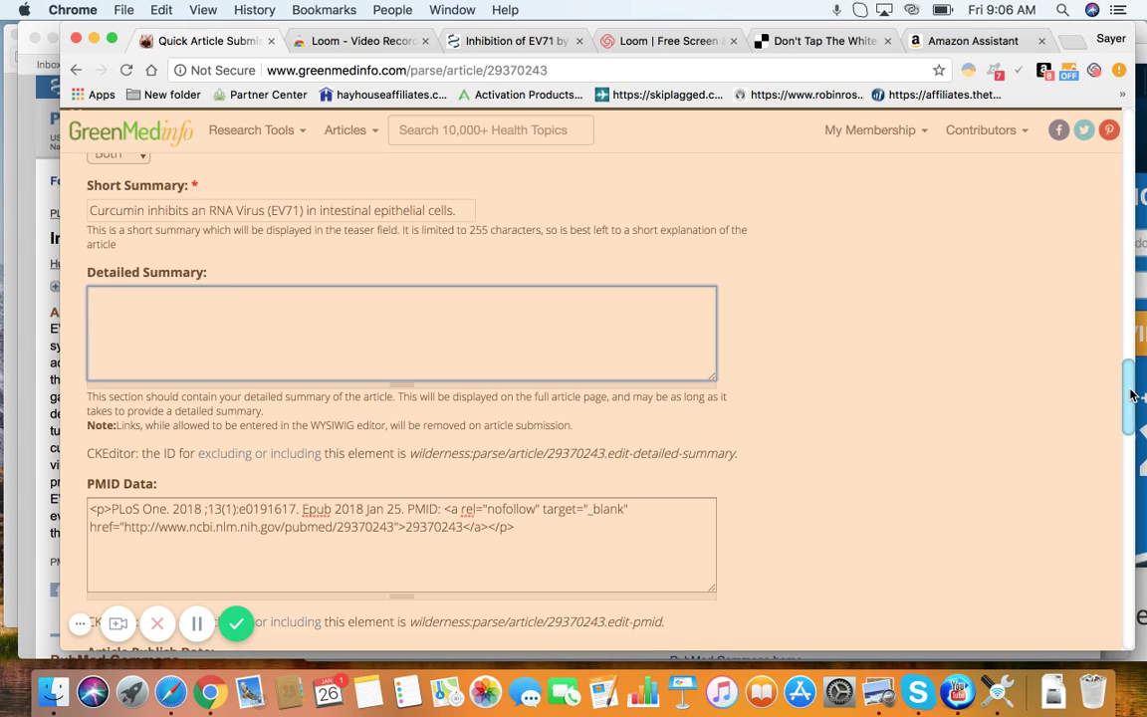
left_click_drag(1133, 396, 1135, 476)
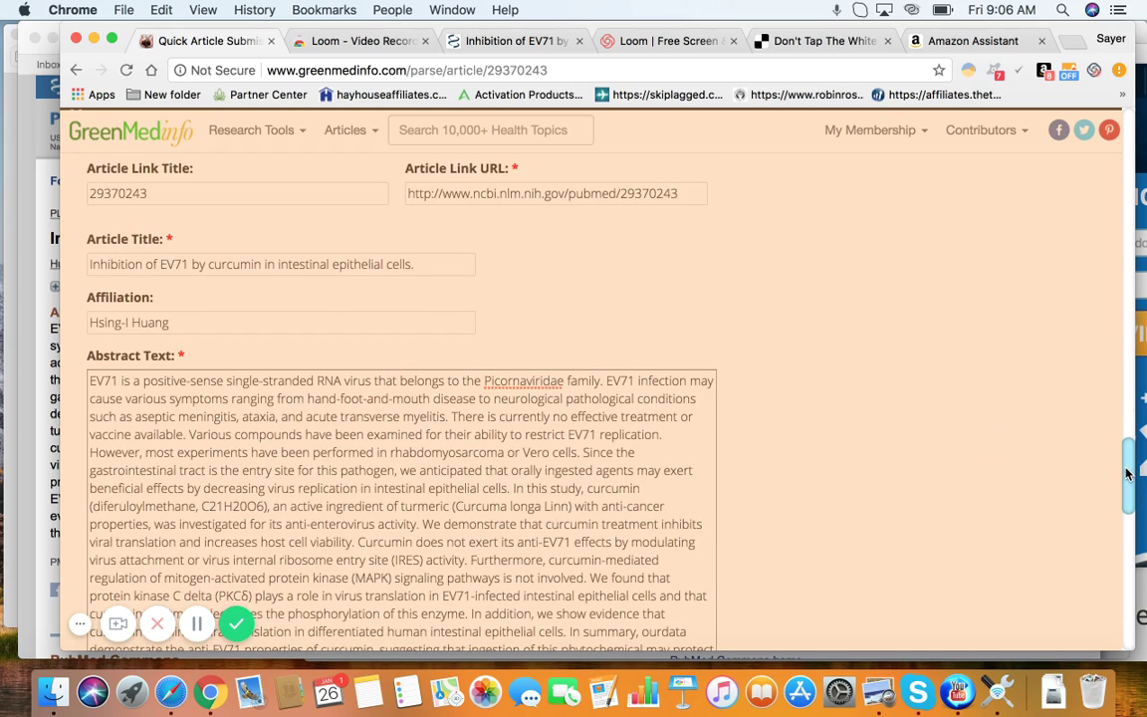
left_click_drag(1131, 476, 1132, 513)
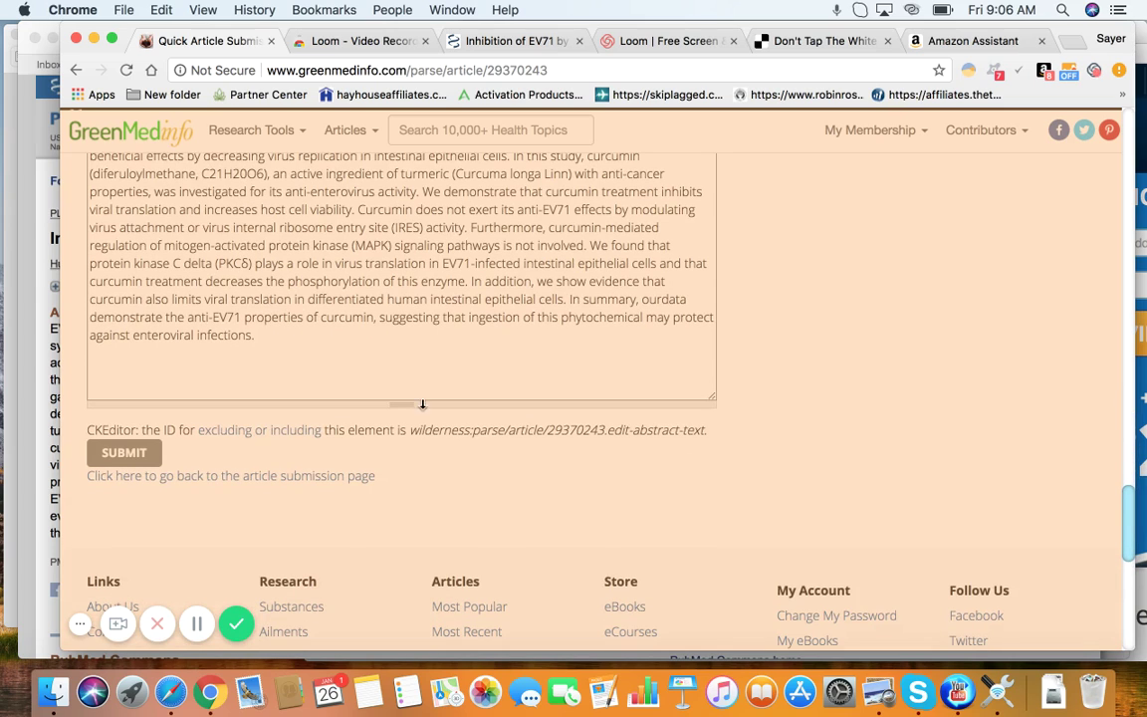
left_click(132, 453)
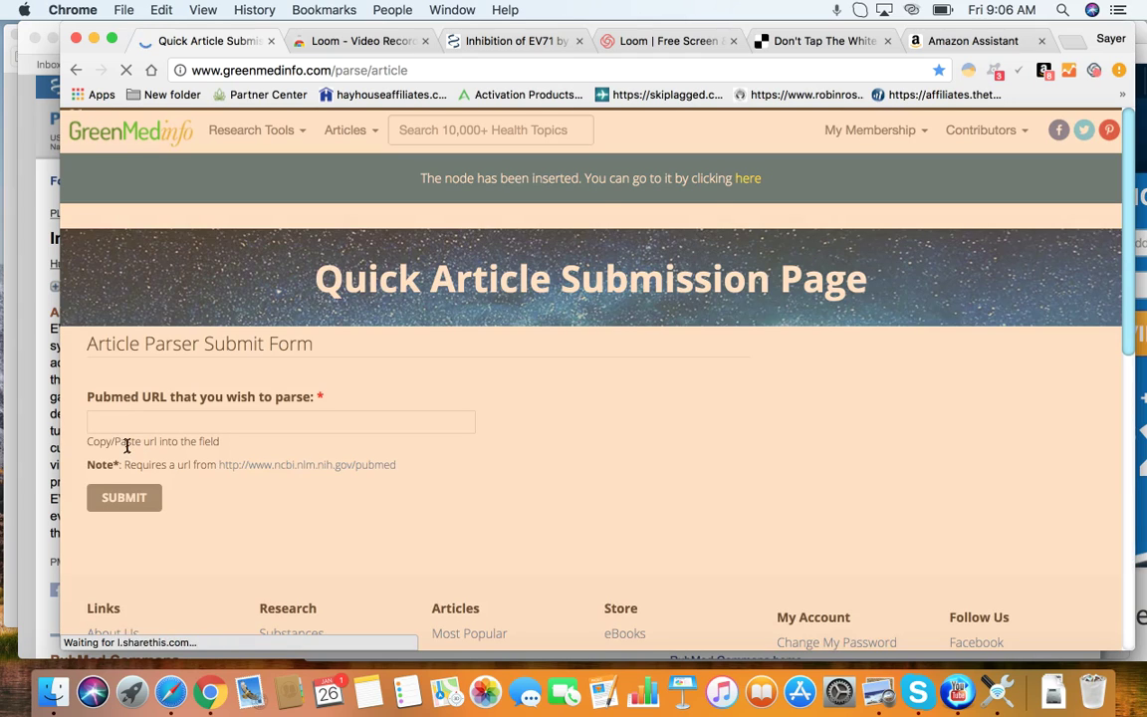
Open the newly inserted article and review its abstract, citations, study type and linked topics
left_click(746, 181)
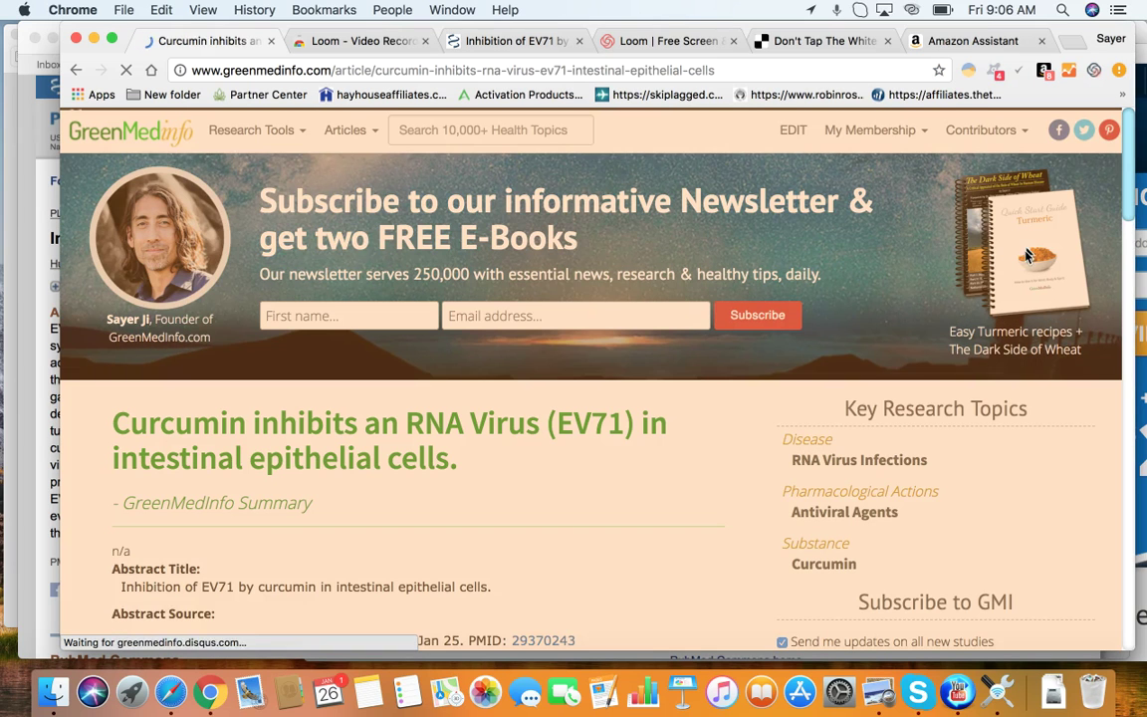
left_click_drag(1129, 184, 1141, 396)
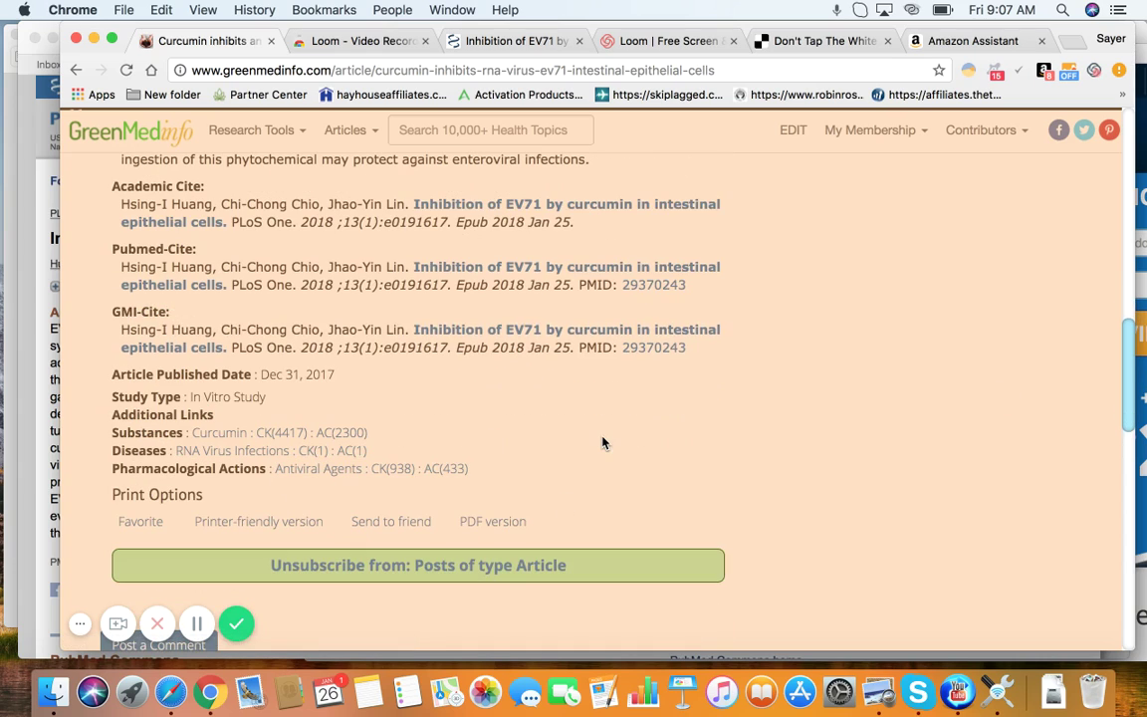
scroll(603, 442, "up", 3)
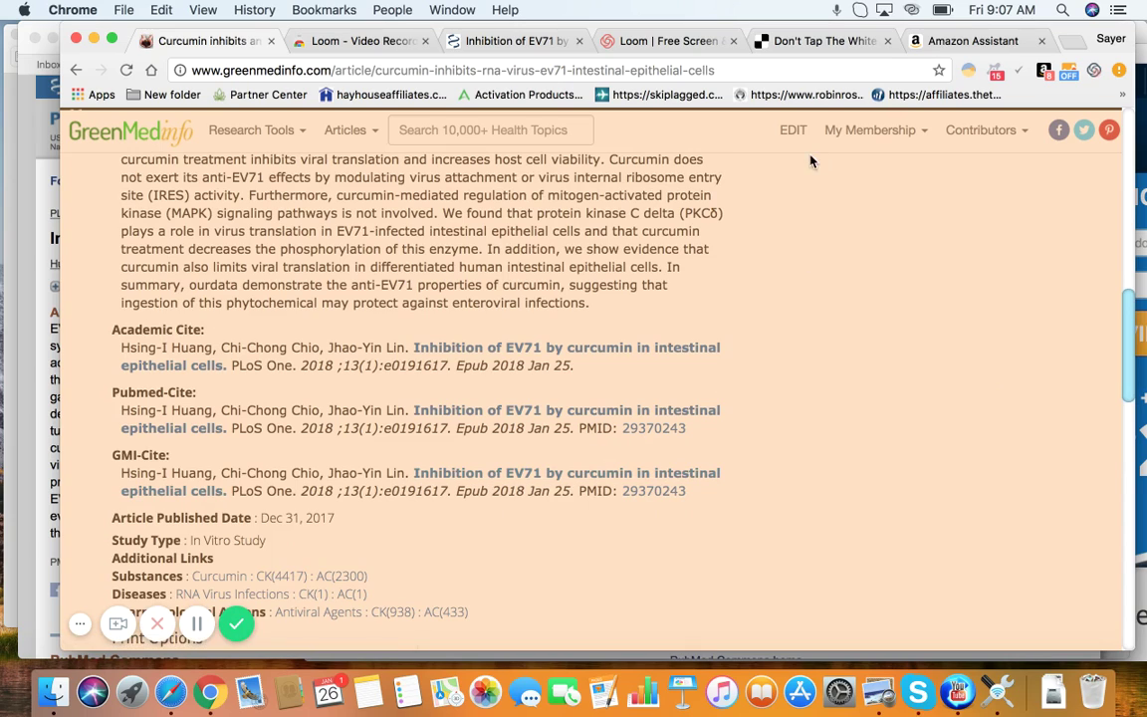
Open the article for editing and look up "viral" in the Keywords field
left_click(794, 130)
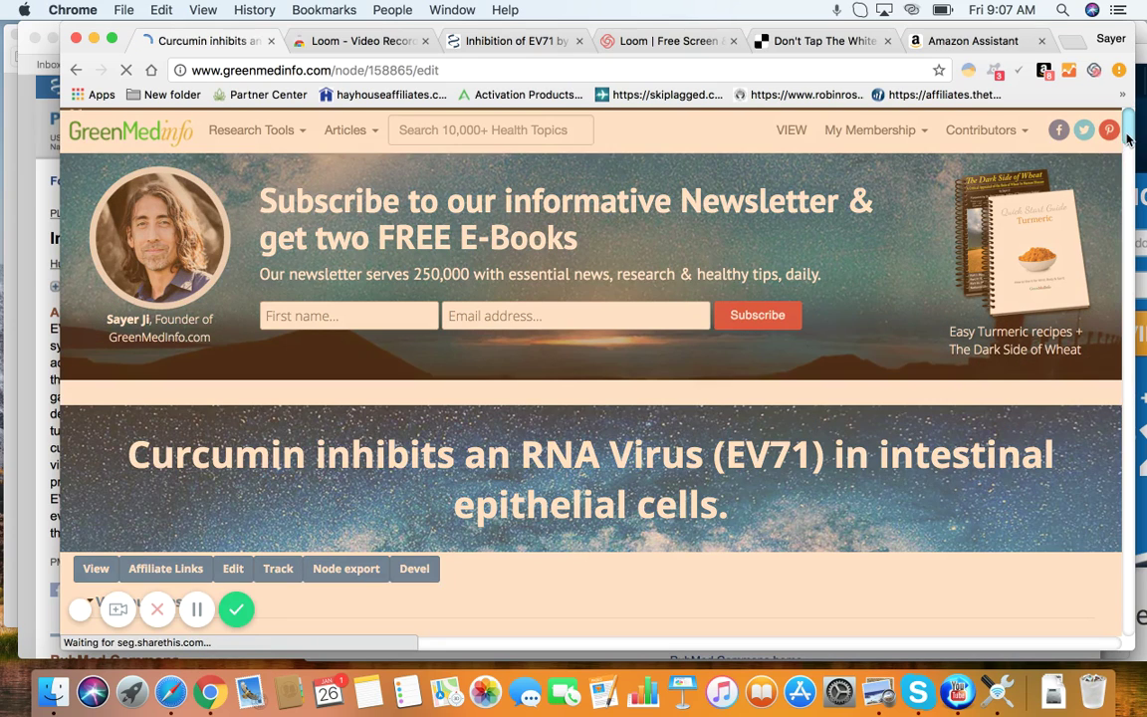
left_click_drag(1128, 149, 1135, 204)
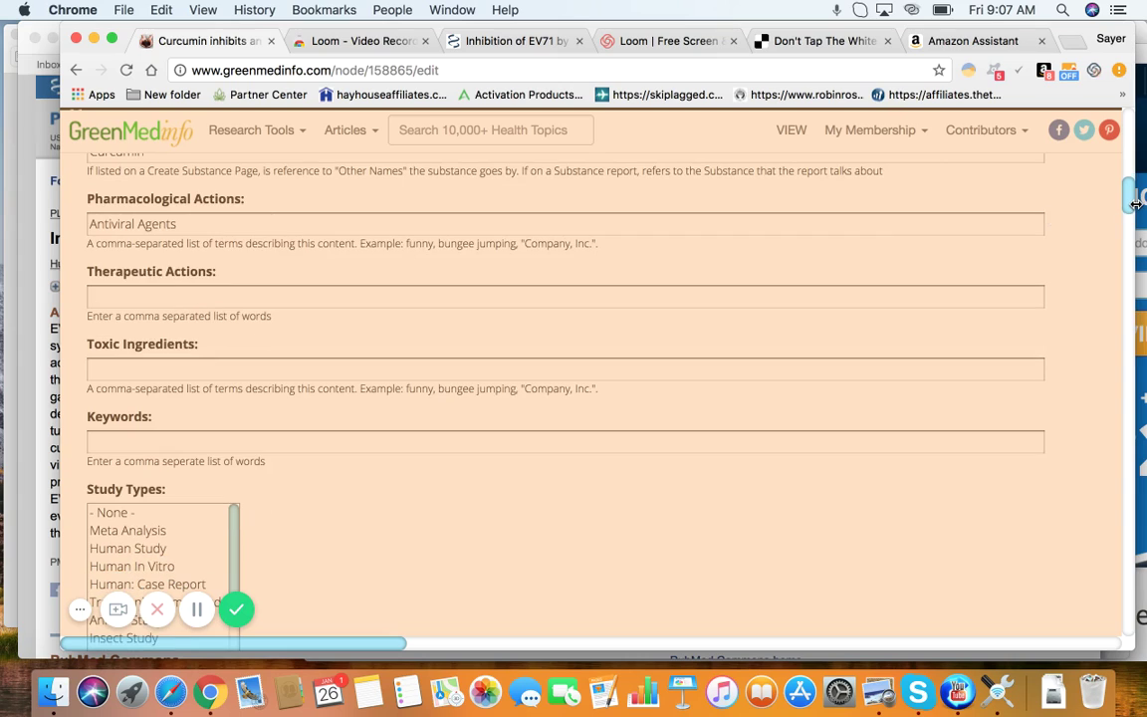
left_click(199, 448)
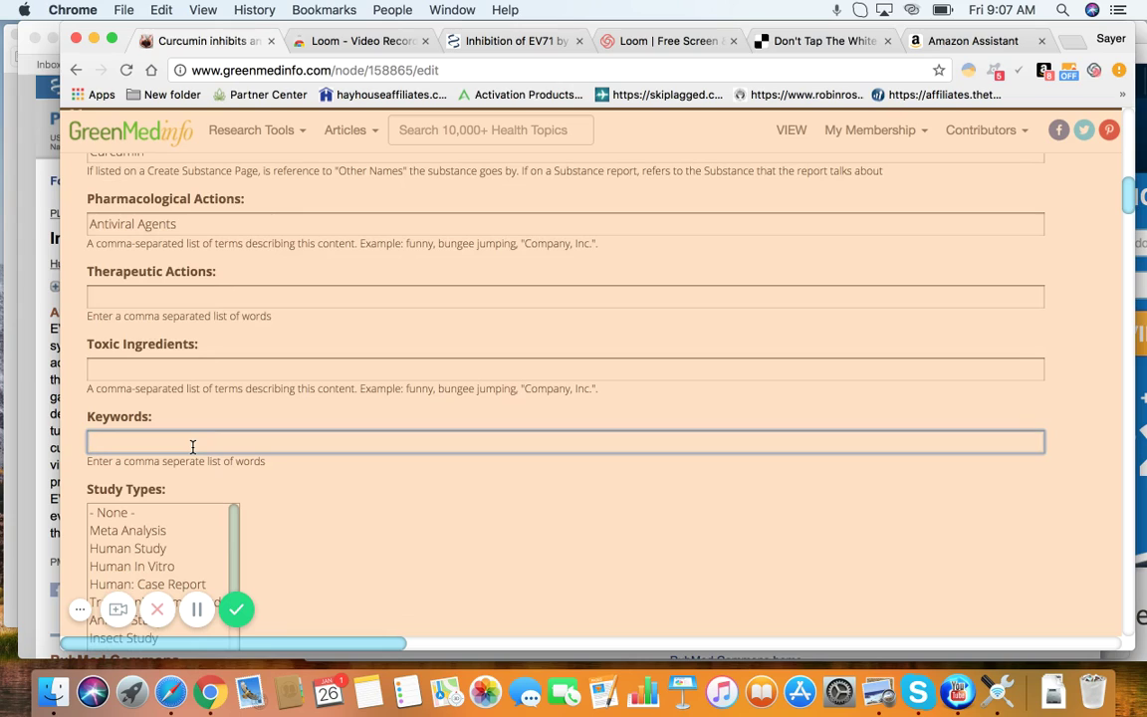
type("viral")
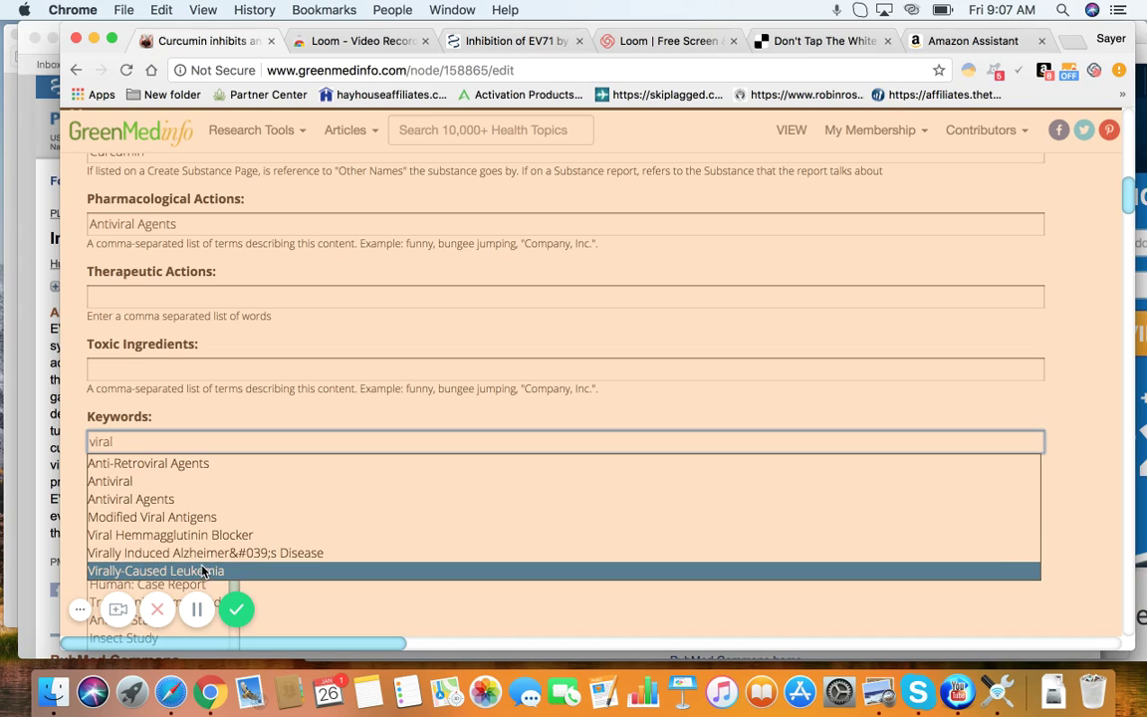
Replace the Keywords entry with "Curcumin-RNA viruses" and select Review in the Study Types list
key("BackSpace")
key("BackSpace")
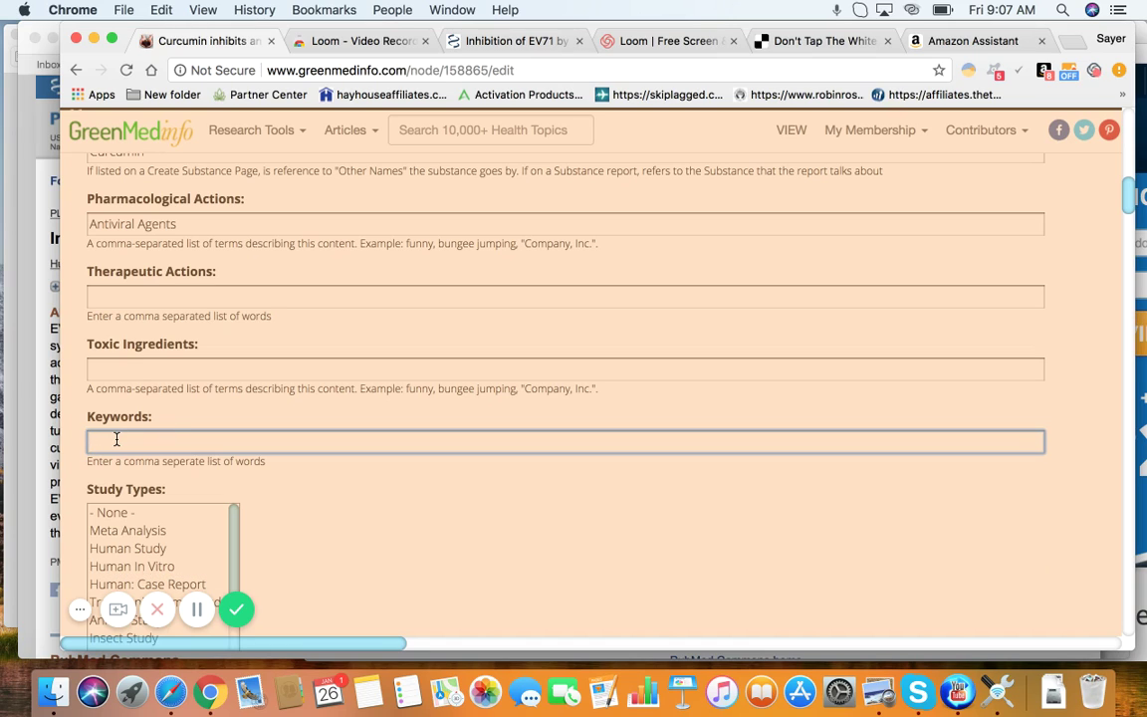
type("Curcumin-RNA viruses")
key("Tab")
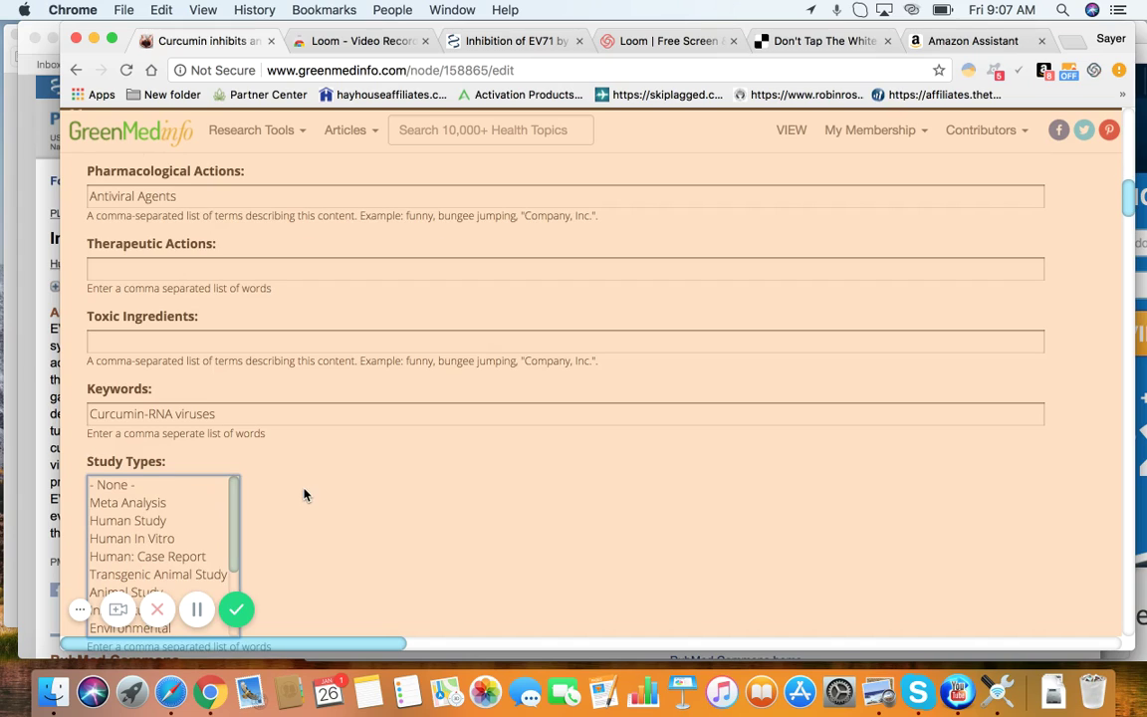
key("r")
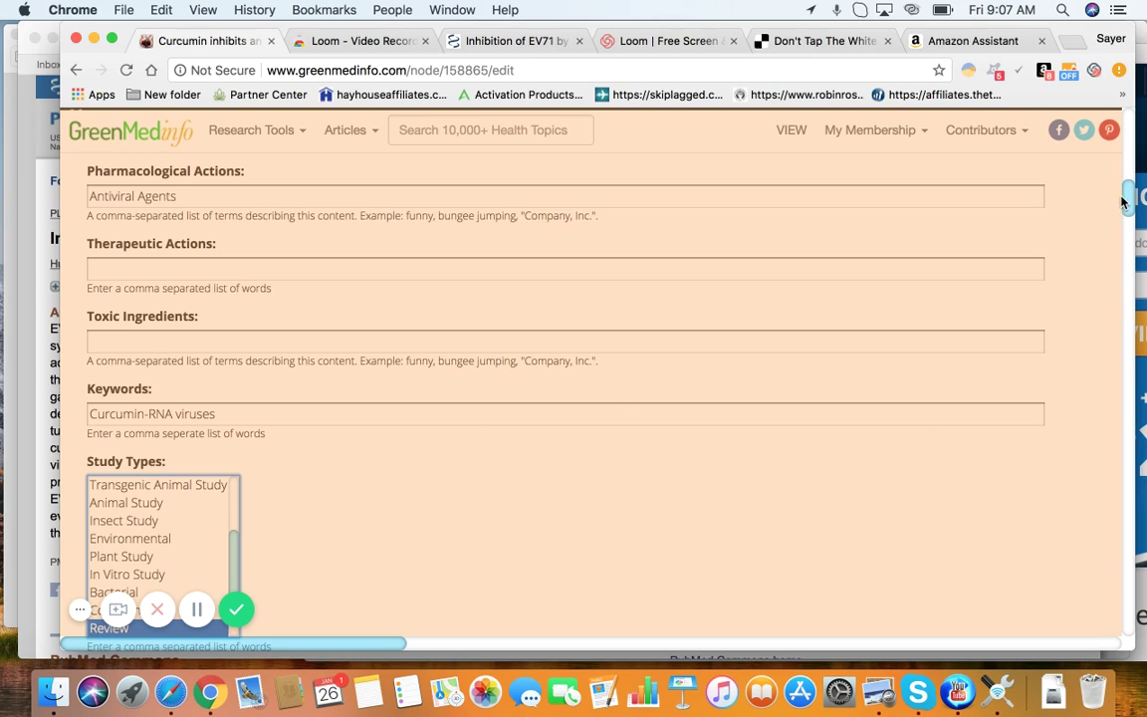
Save the edits to the curcumin EV71 article, leaving automatic URL alias generation enabled
left_click_drag(1123, 202, 1143, 573)
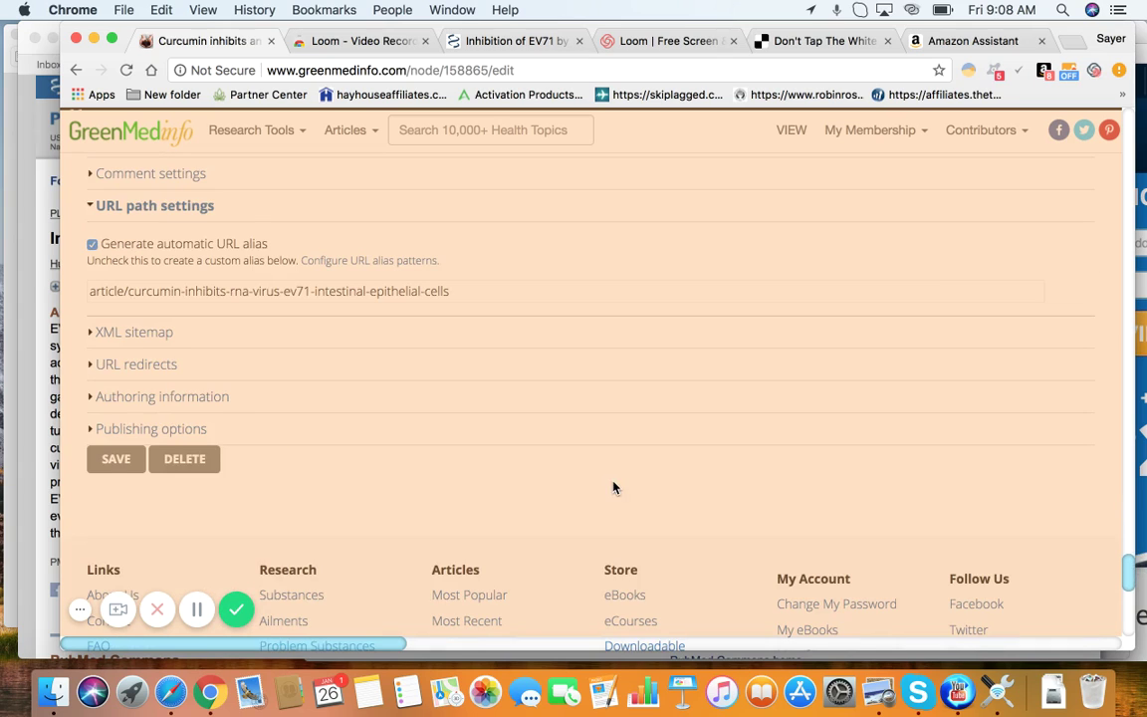
left_click(113, 468)
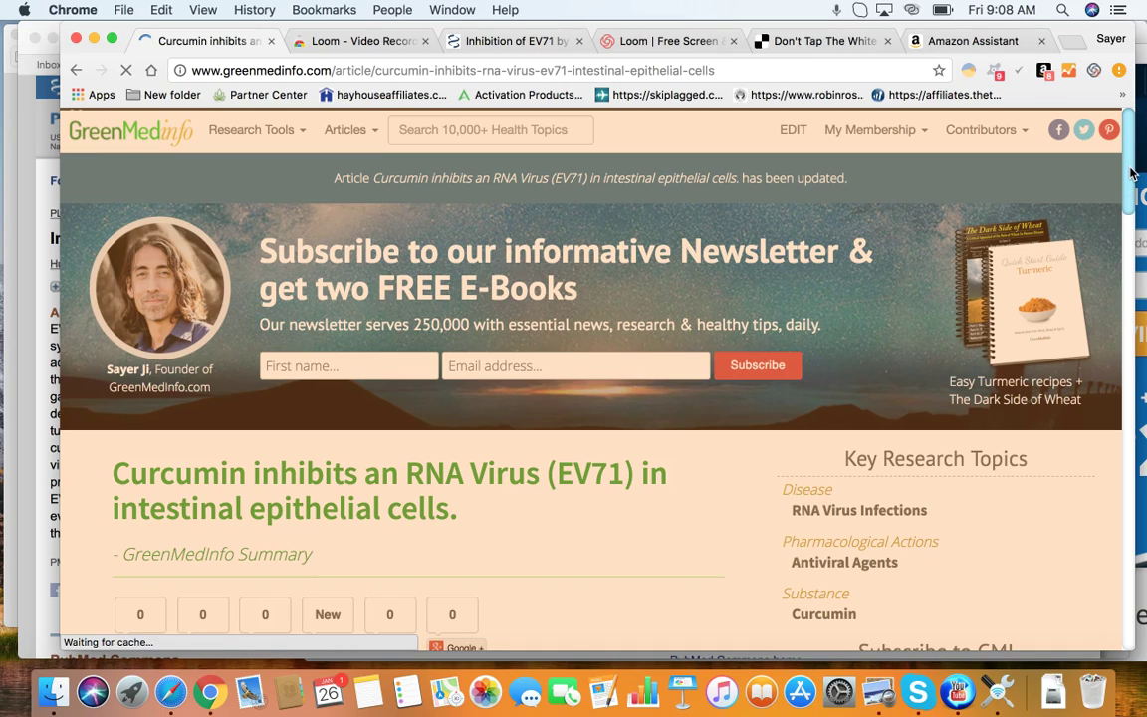
Review the updated article's citations, study type, linked substances and diseases, abstract, and key research topics
left_click_drag(1132, 173, 1141, 396)
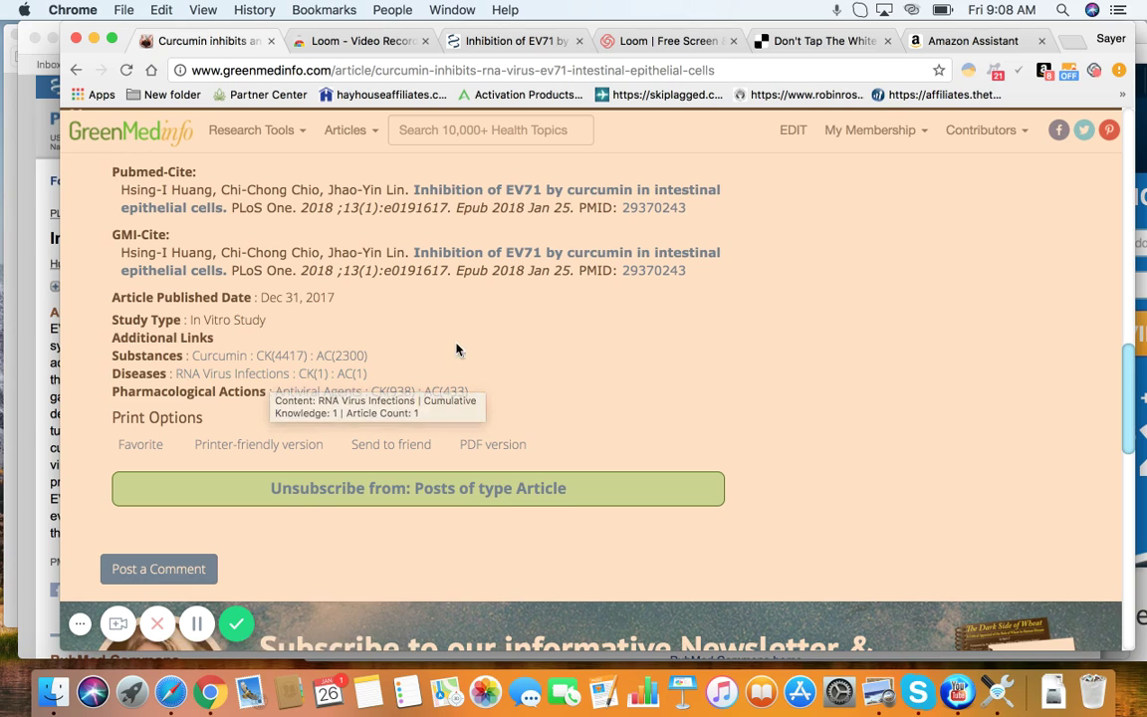
scroll(468, 356, "up", 2)
scroll(468, 355, "up", 3)
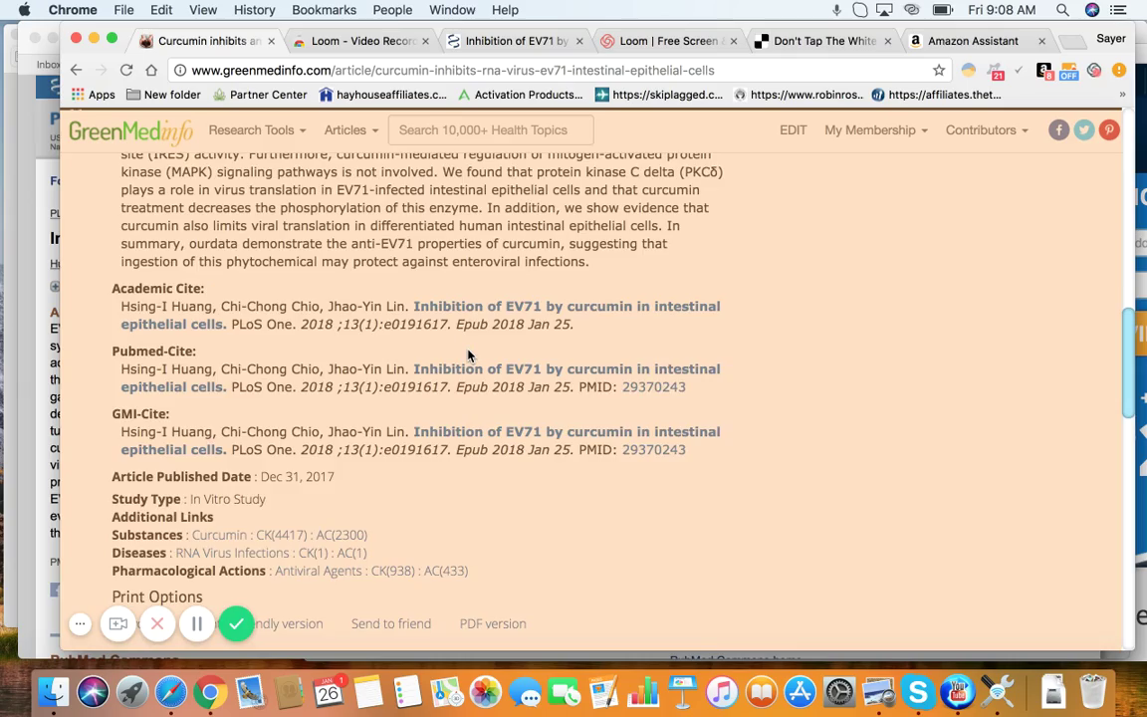
scroll(468, 356, "up", 3)
scroll(468, 350, "up", 18)
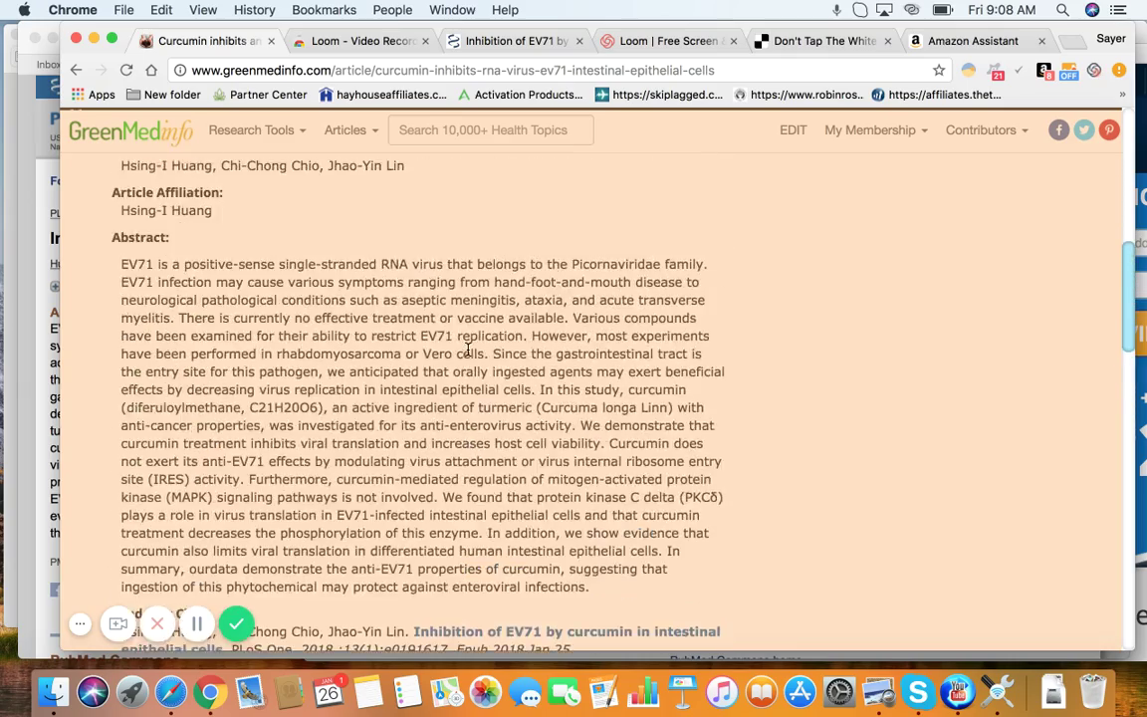
scroll(468, 354, "up", 5)
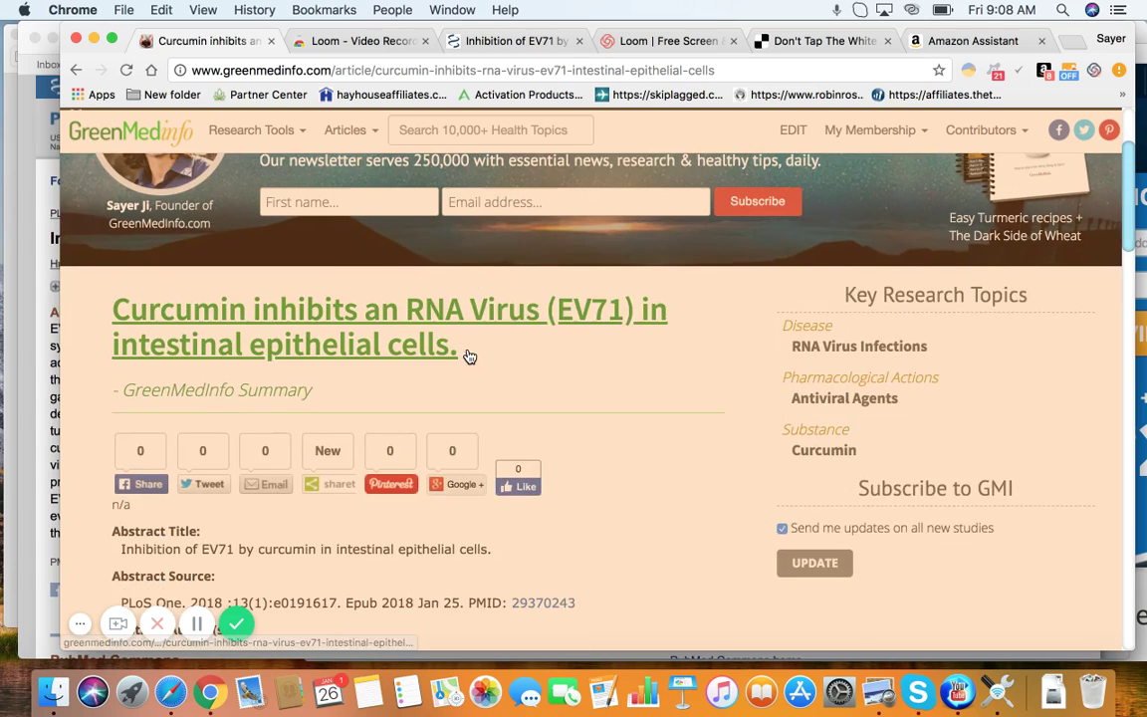
scroll(468, 351, "down", 3)
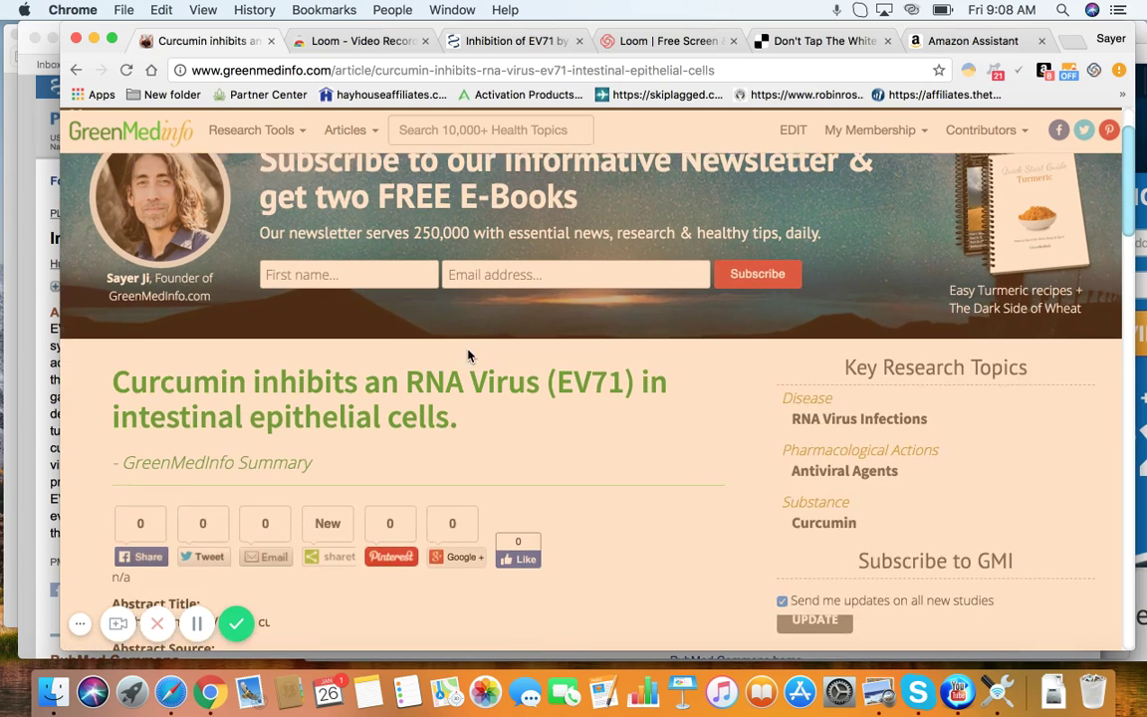